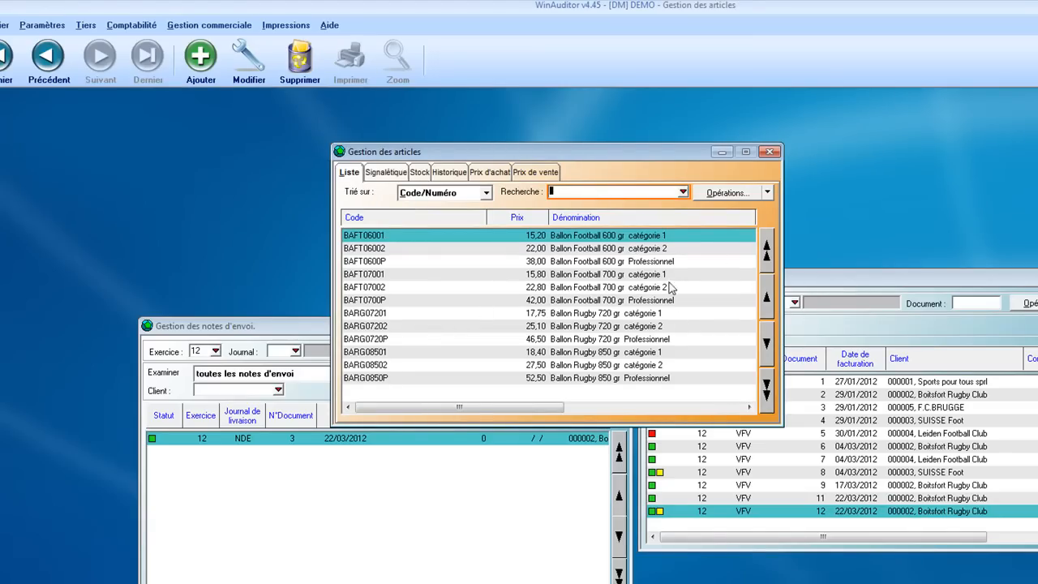
# Open article BAFT06002 for modification and review its French and Dutch descriptions and its primary and secondary family codes
pyautogui.doubleClick(617, 249)
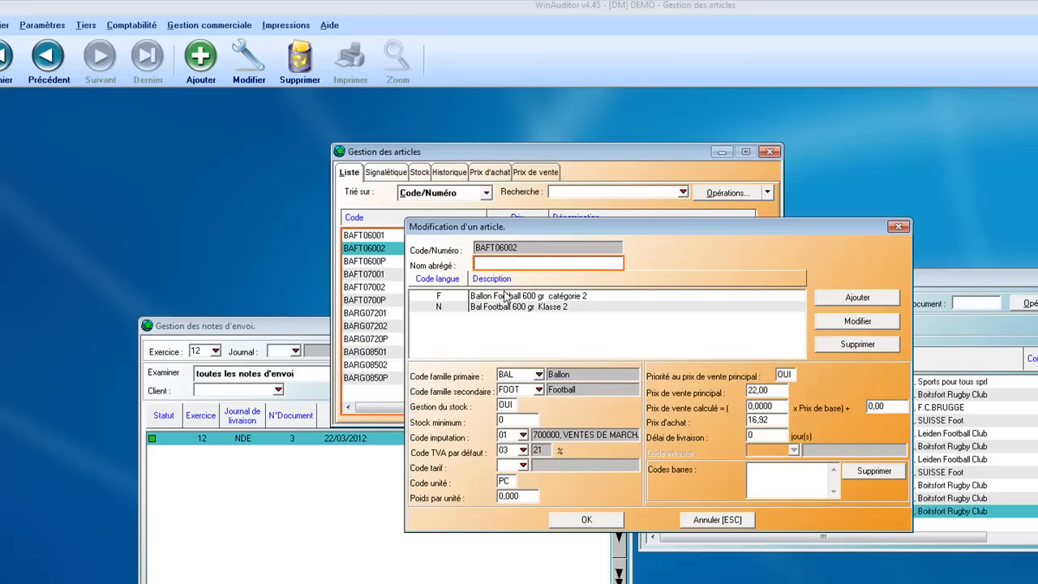
pyautogui.click(507, 296)
pyautogui.click(464, 306)
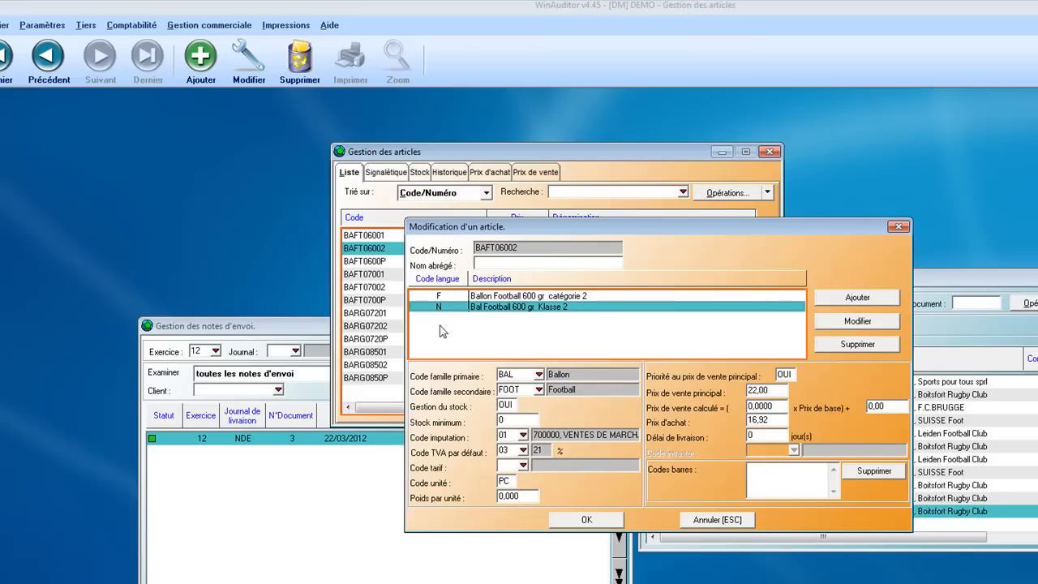
pyautogui.click(518, 375)
pyautogui.click(516, 389)
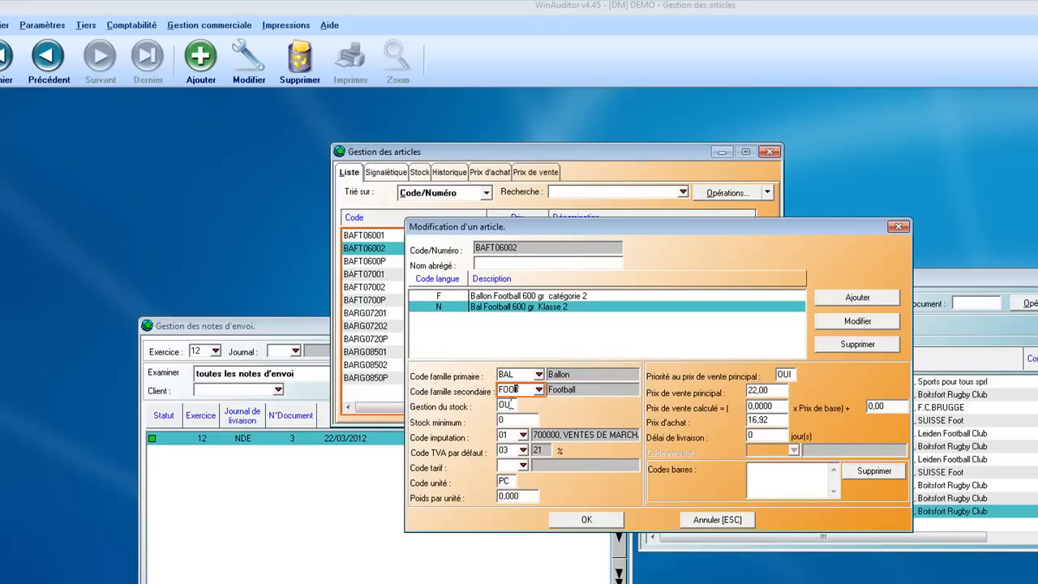
# Switch the article's stock management to NON and back to OUI, and set its minimum stock to 10
pyautogui.click(511, 404)
pyautogui.press('Tab')
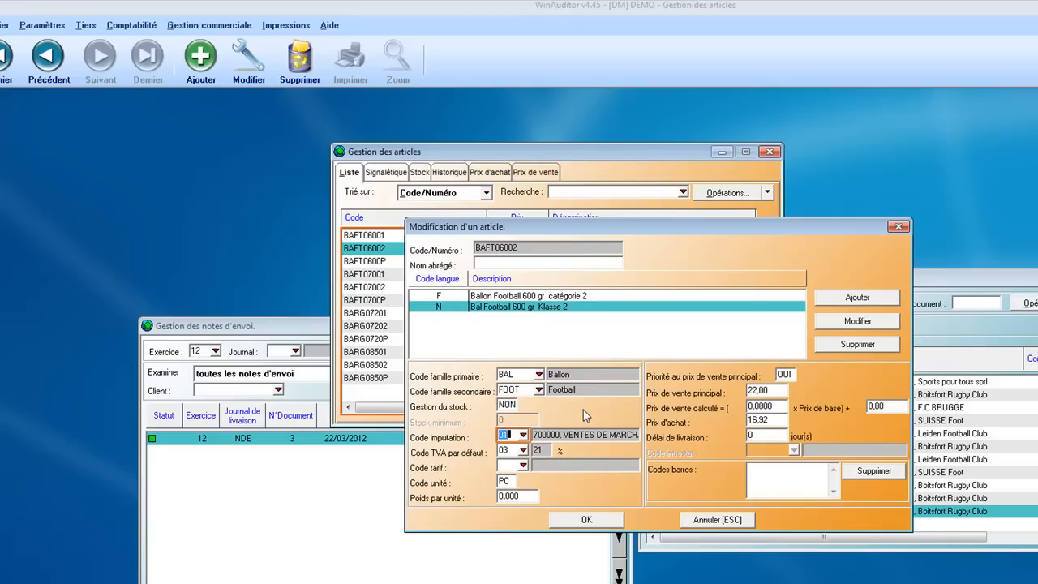
pyautogui.click(513, 405)
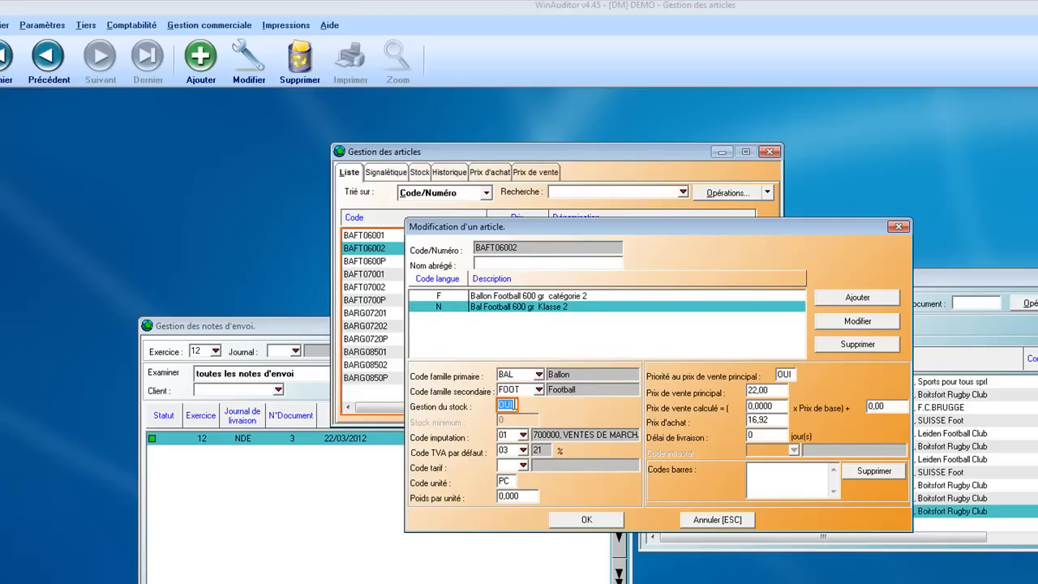
pyautogui.press('Tab')
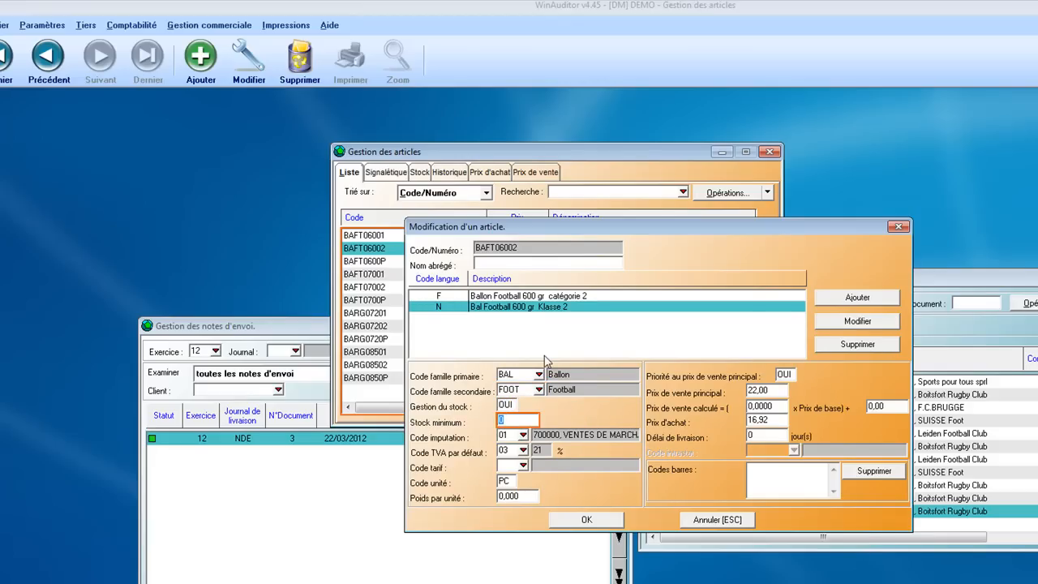
pyautogui.write('10')
# Add imputation code 02 linked to general account 705000, PRESTATIONS DE SERVICES, by searching the accounts for PREST
pyautogui.click(523, 435)
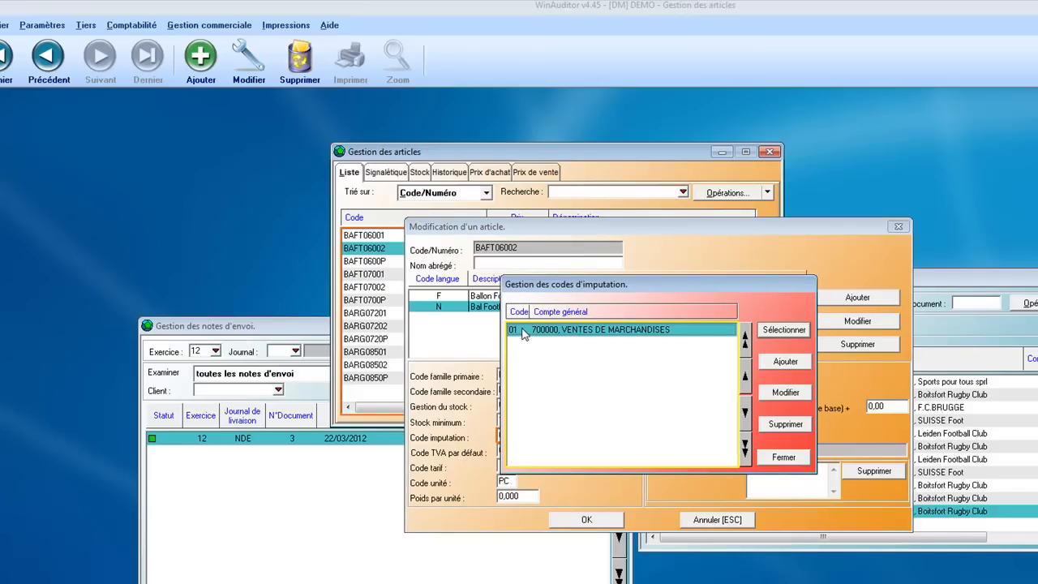
pyautogui.click(793, 364)
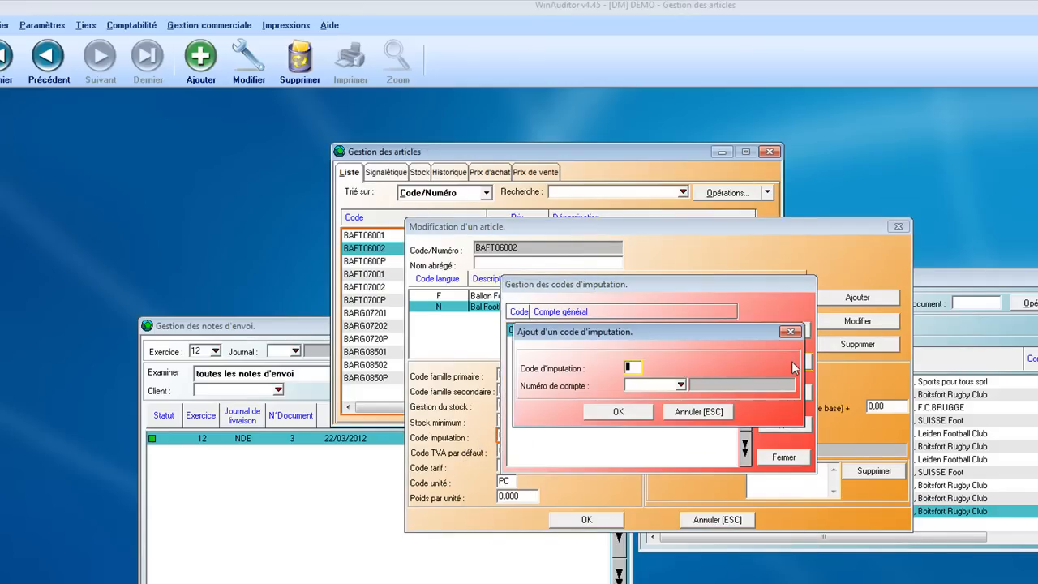
pyautogui.write('02')
pyautogui.press('Tab')
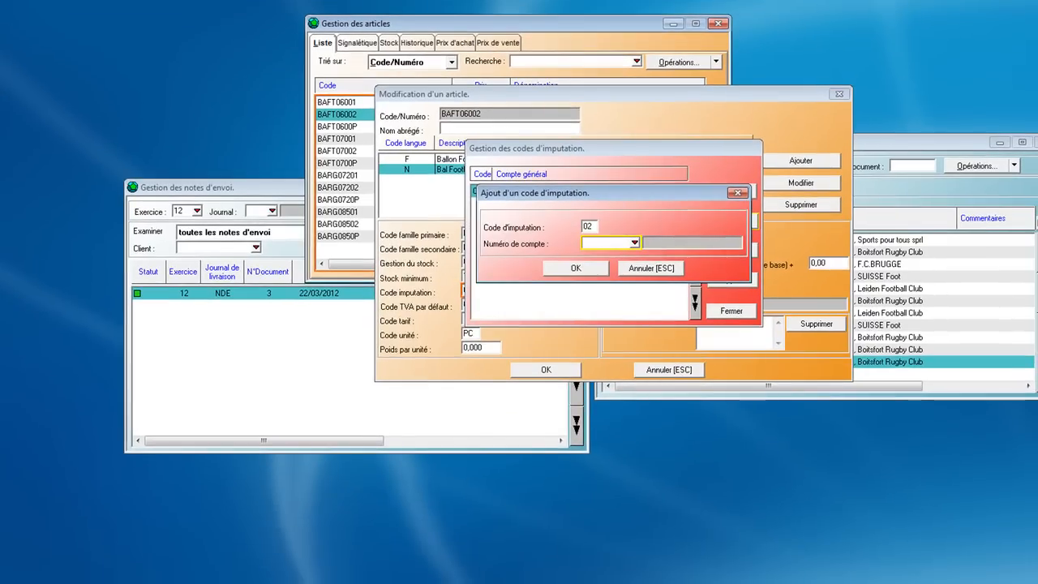
pyautogui.press('Tab')
pyautogui.write('PREST')
pyautogui.press('Return')
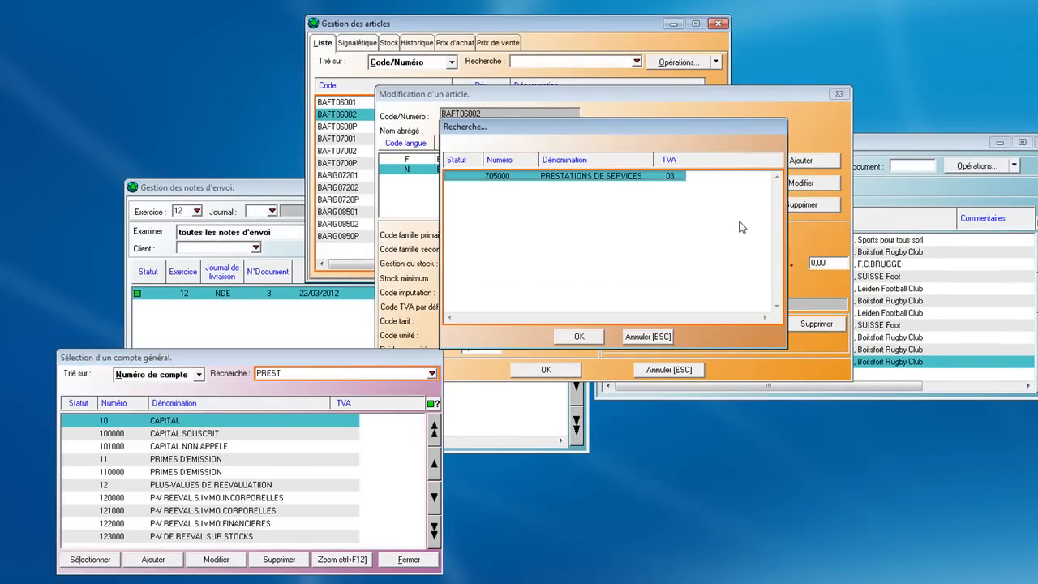
pyautogui.press('Return')
pyautogui.press('Return')
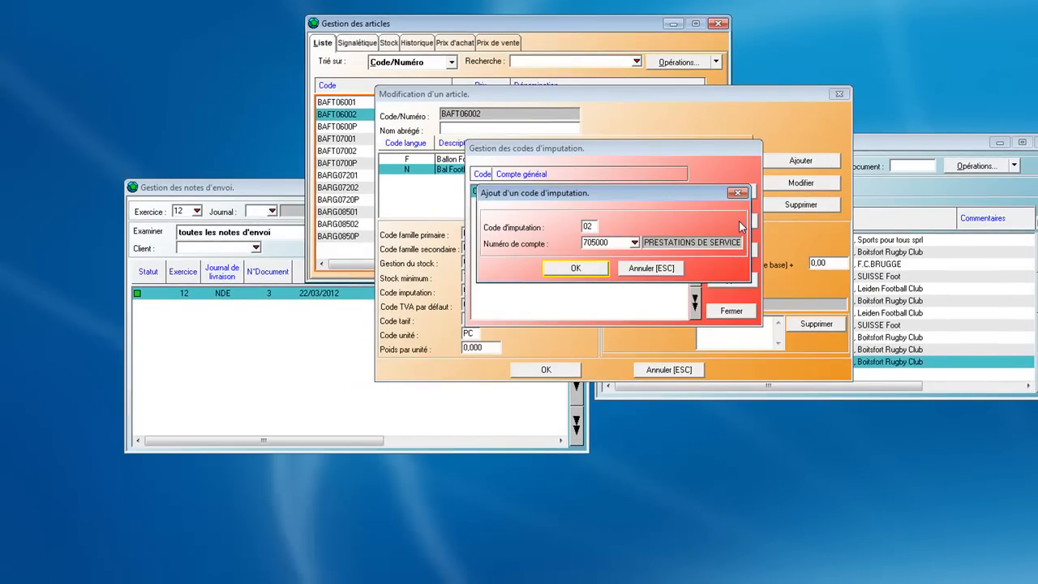
pyautogui.press('Return')
# Review imputation codes 01 and 02, close their list, and check the article's main sale price and its priority setting
pyautogui.click(696, 232)
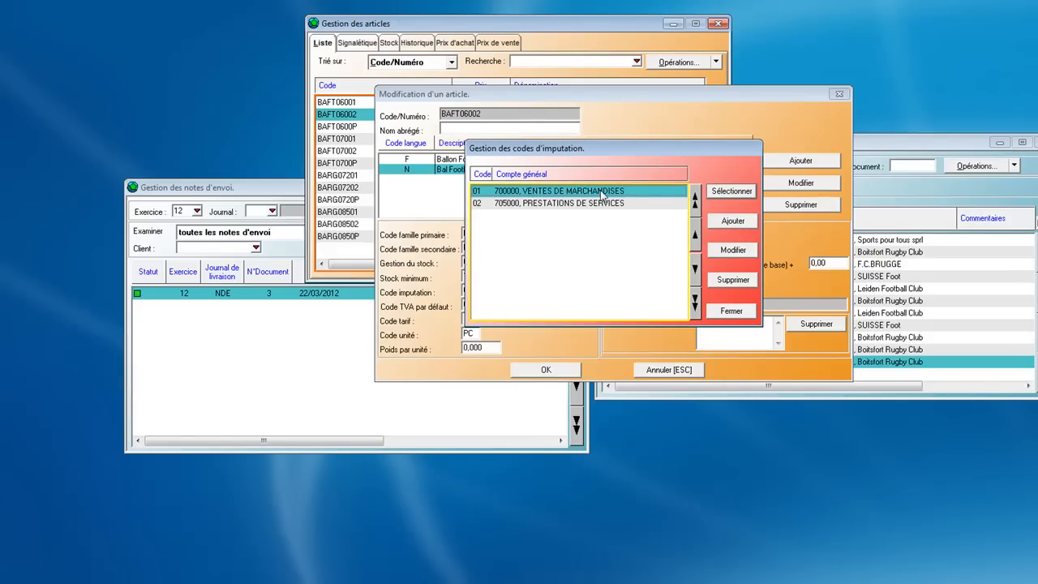
pyautogui.click(531, 204)
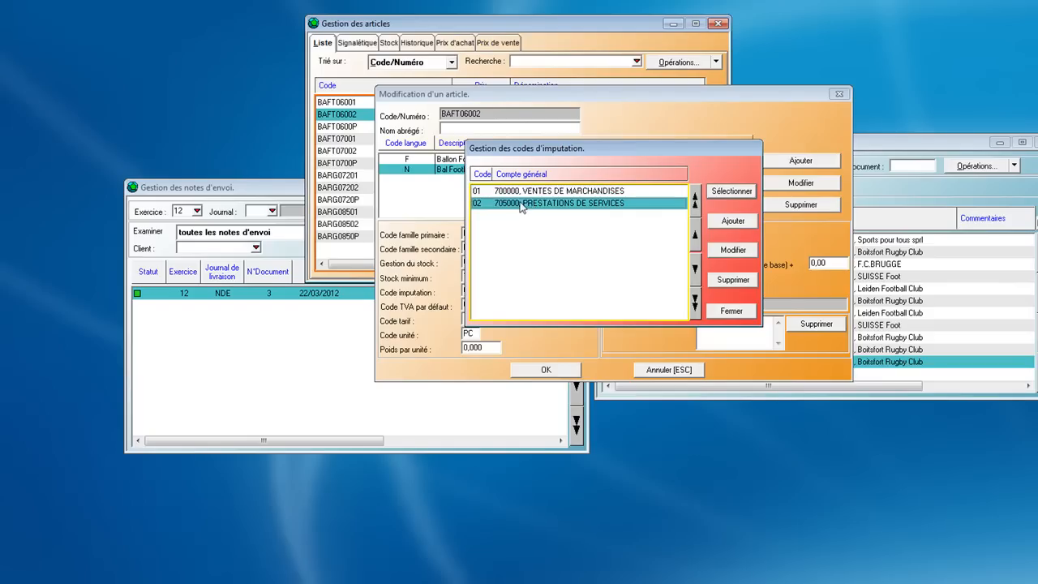
pyautogui.click(520, 192)
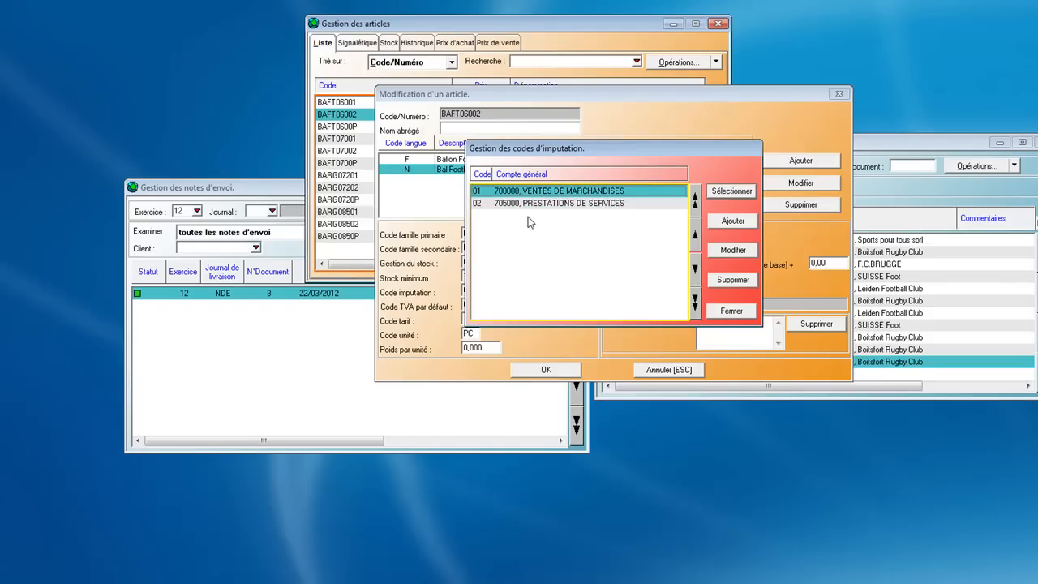
pyautogui.click(733, 312)
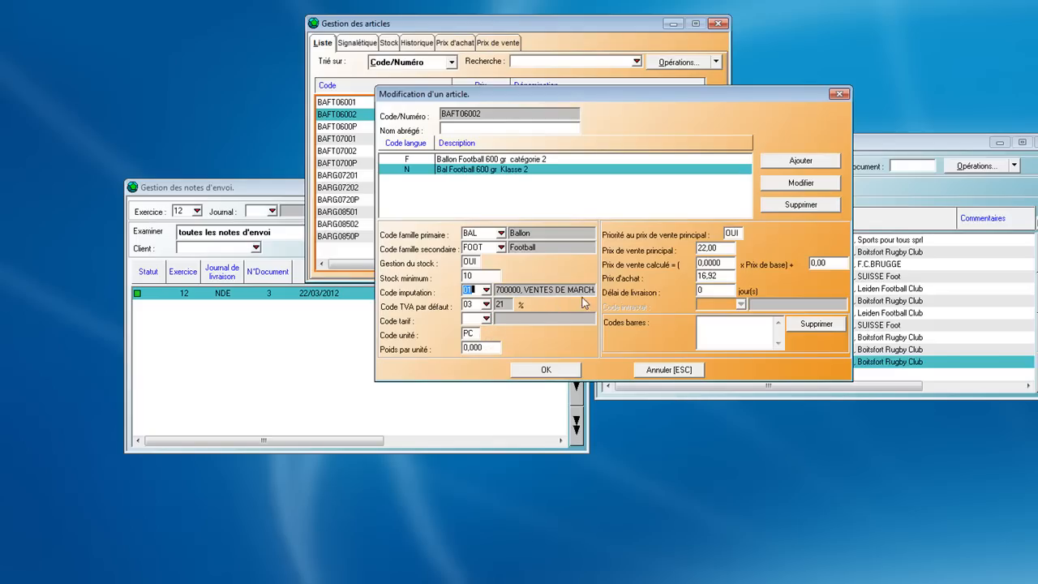
pyautogui.click(718, 249)
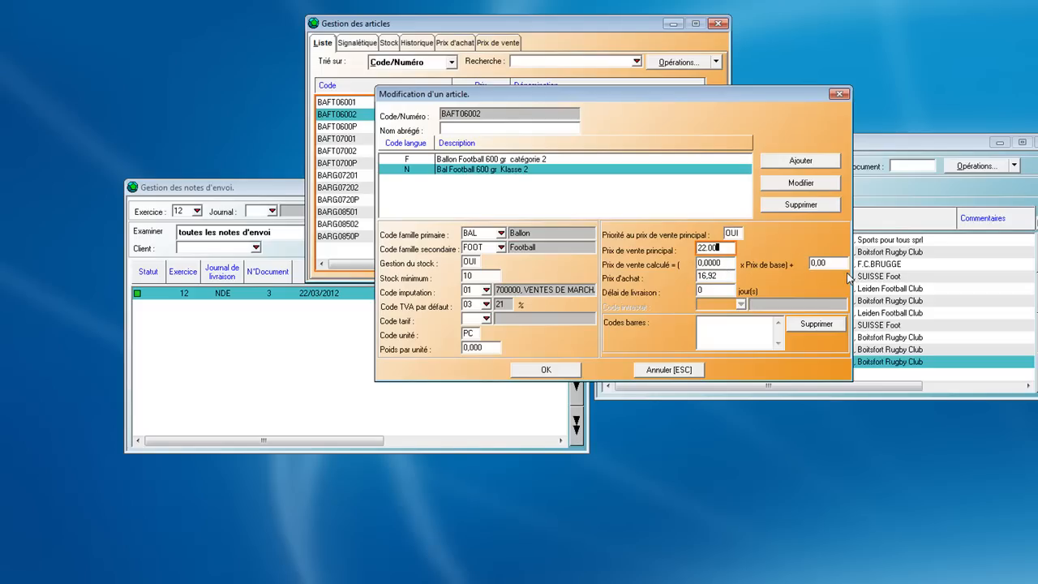
pyautogui.click(738, 233)
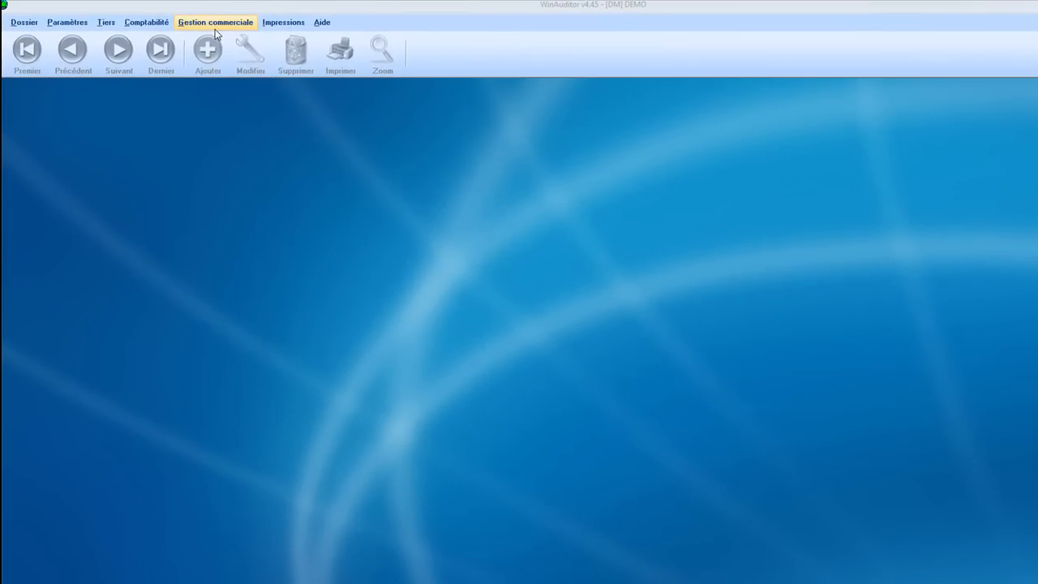
# Open the sales invoice management list
pyautogui.click(210, 22)
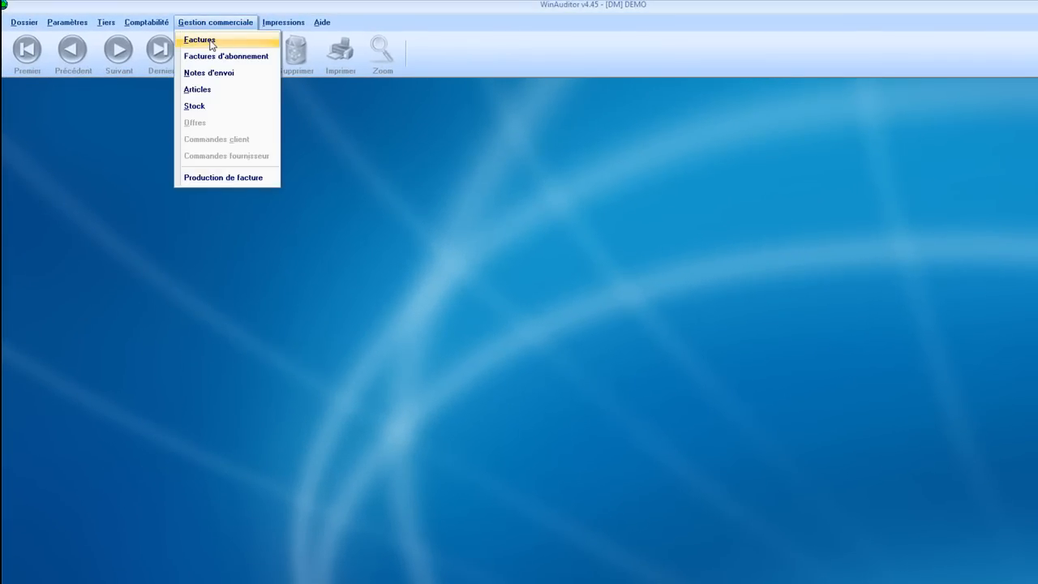
pyautogui.click(211, 43)
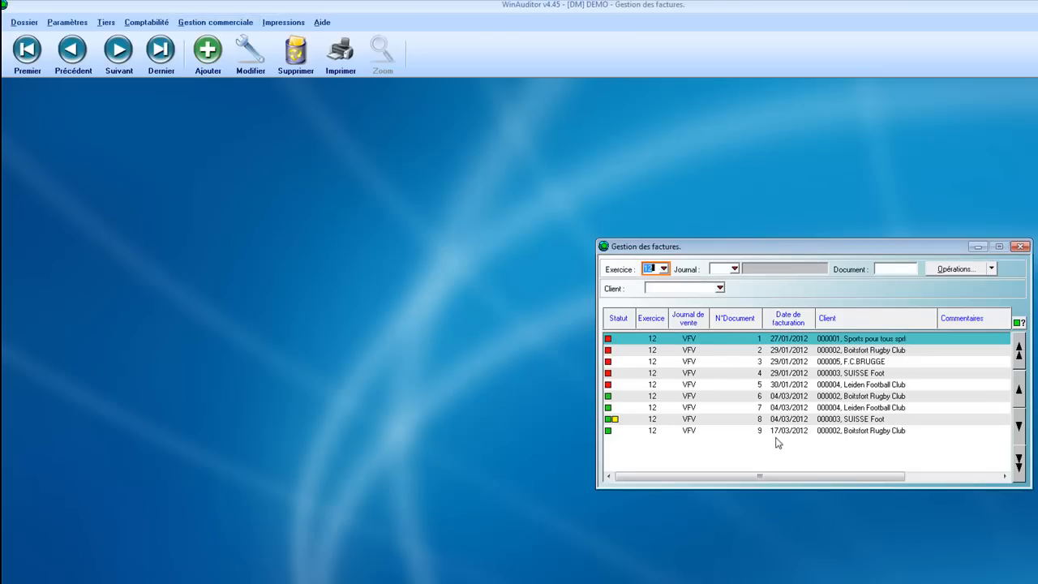
# Examine the non-validated accounting documents, select VFV document 10 of period 1201, and close the list
pyautogui.click(146, 24)
pyautogui.click(151, 56)
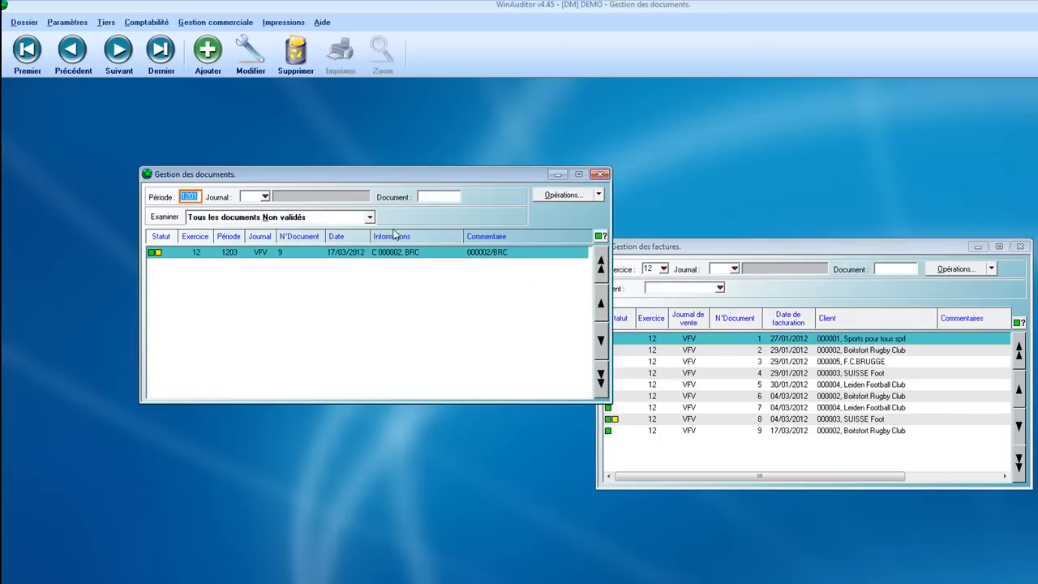
pyautogui.click(597, 273)
pyautogui.click(292, 287)
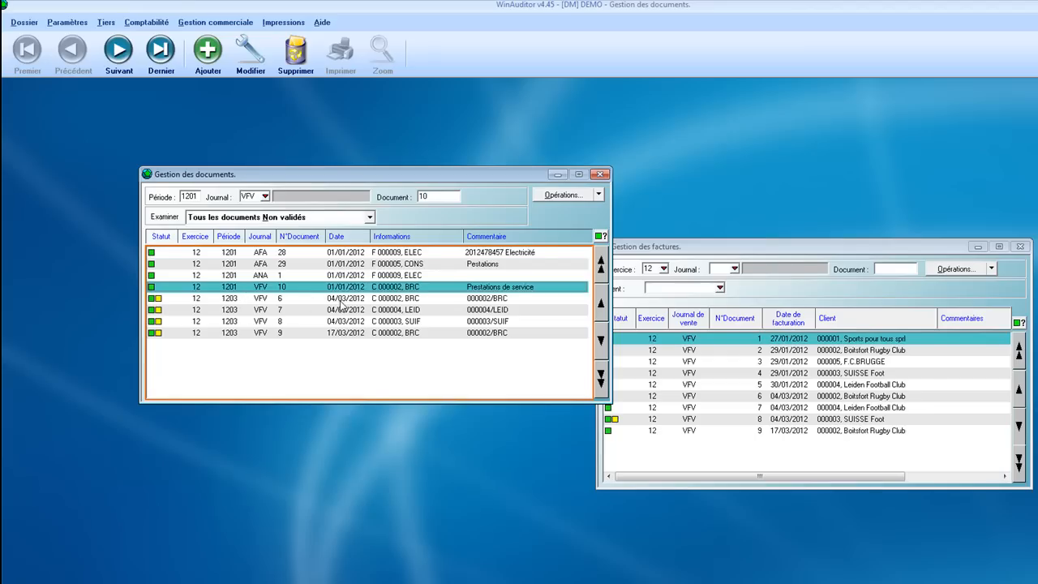
pyautogui.click(601, 174)
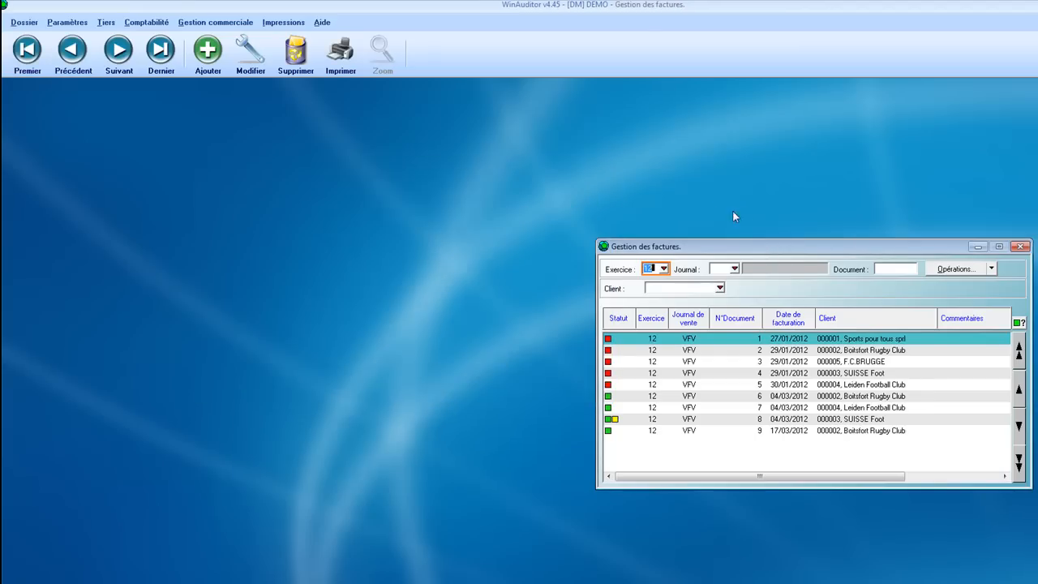
# Start a new sales invoice dated 22/03/2012 in journal VFV as document 11, with Boitsfort Rugby Club as the client
pyautogui.press('Insert')
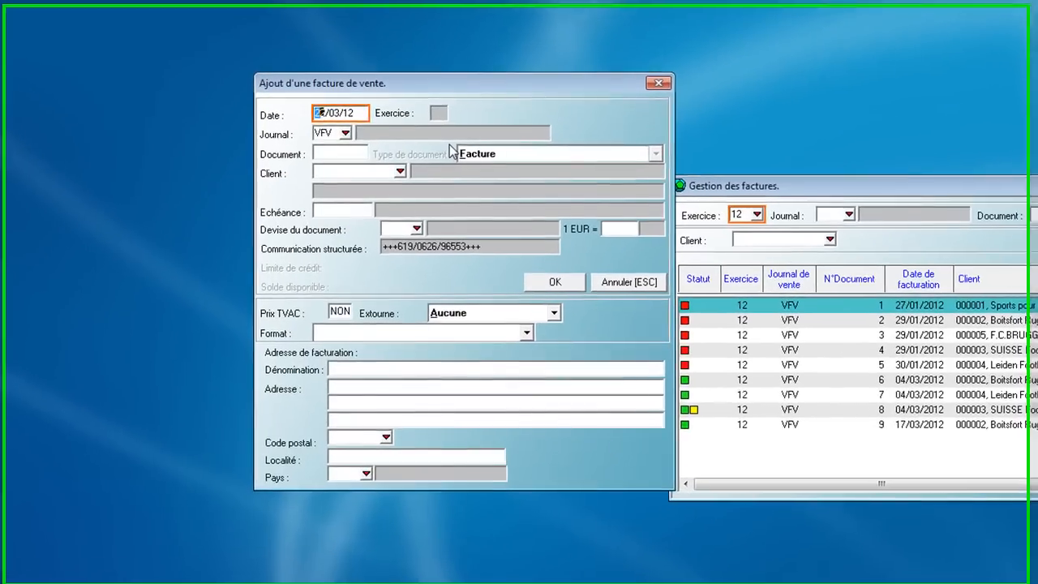
pyautogui.press('Return')
pyautogui.press('Return')
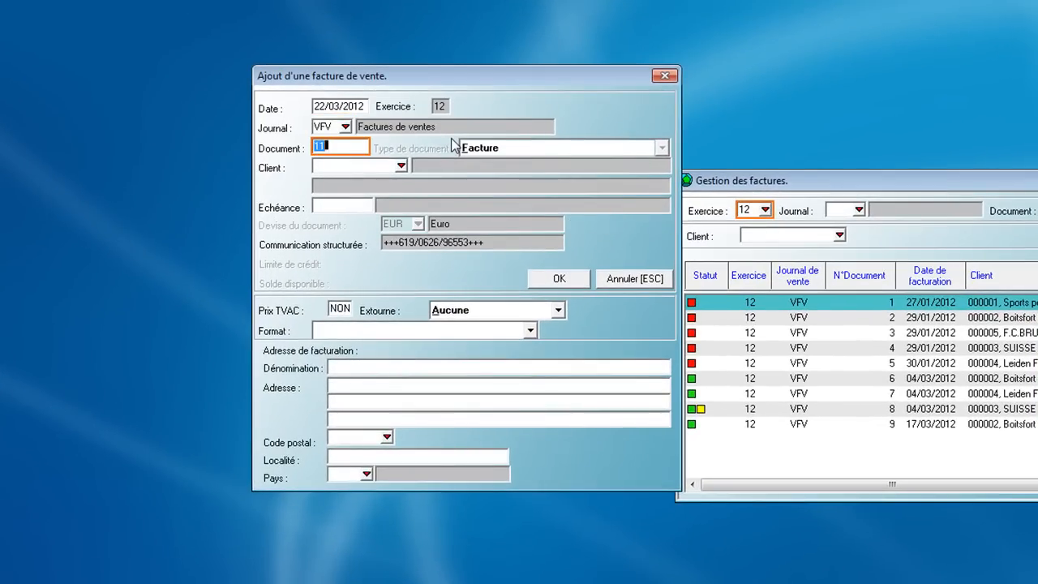
pyautogui.press('Return')
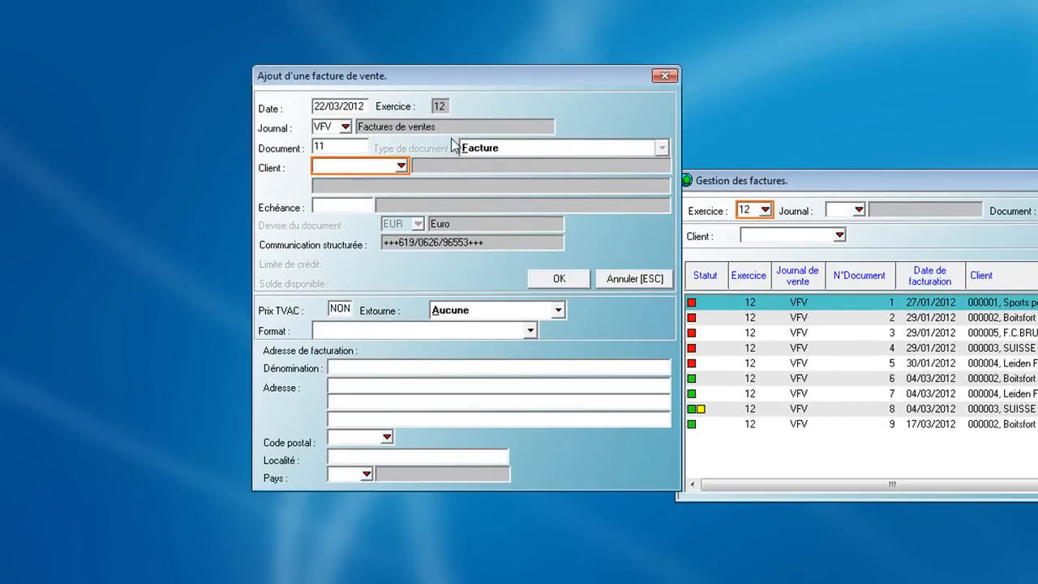
pyautogui.press('Return')
pyautogui.press('Return')
pyautogui.press('Return')
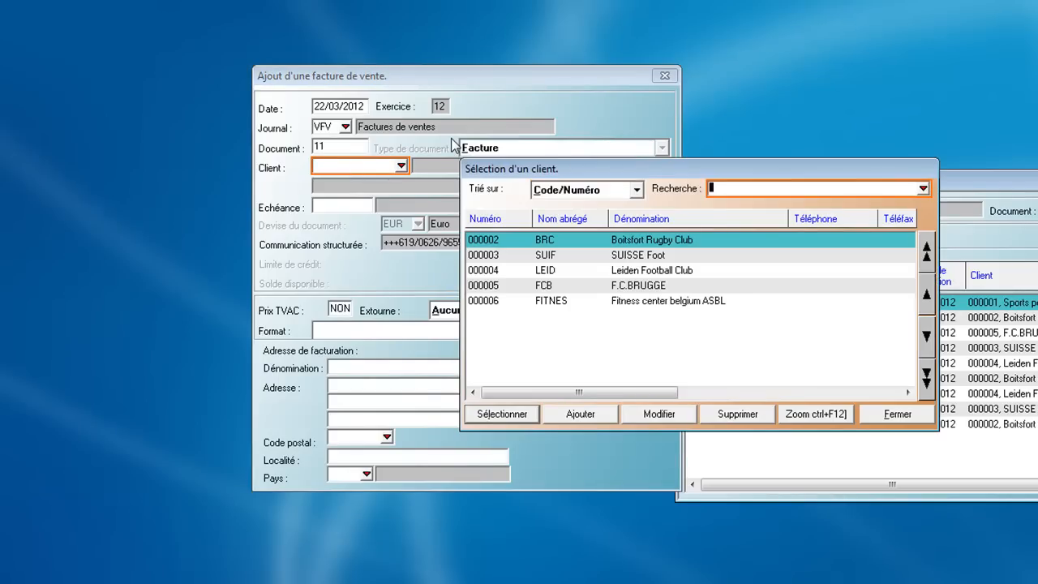
pyautogui.press('Return')
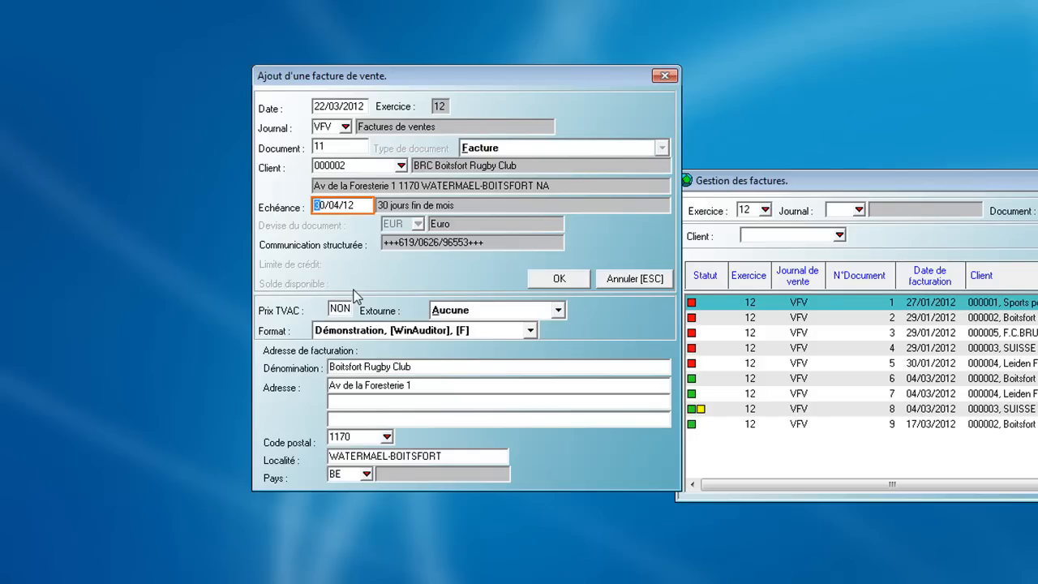
# Choose the invoice format "Démonstration, [WinAuditor], [F]" and confirm the invoice header
pyautogui.click(391, 332)
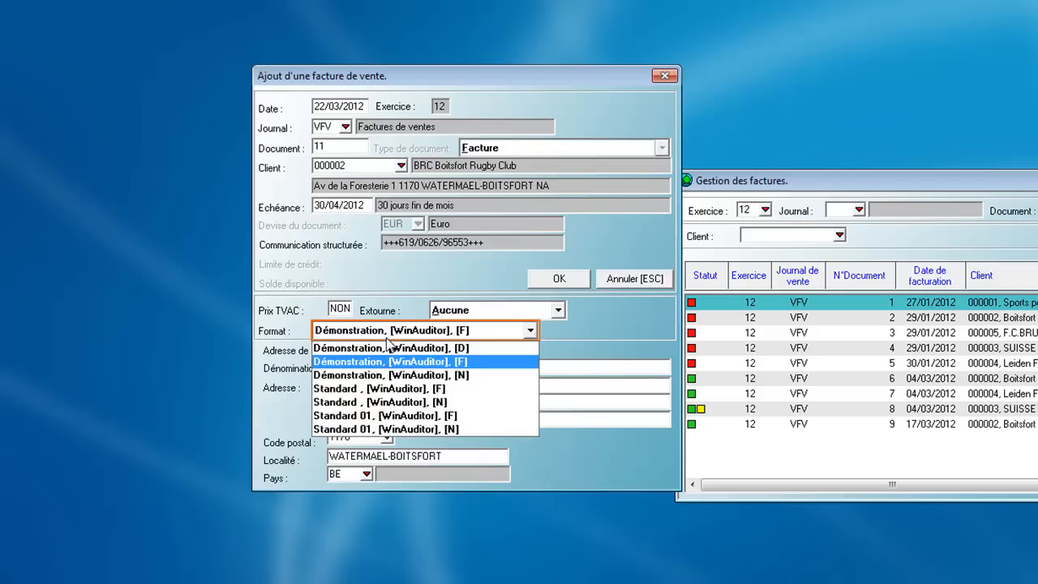
pyautogui.click(398, 361)
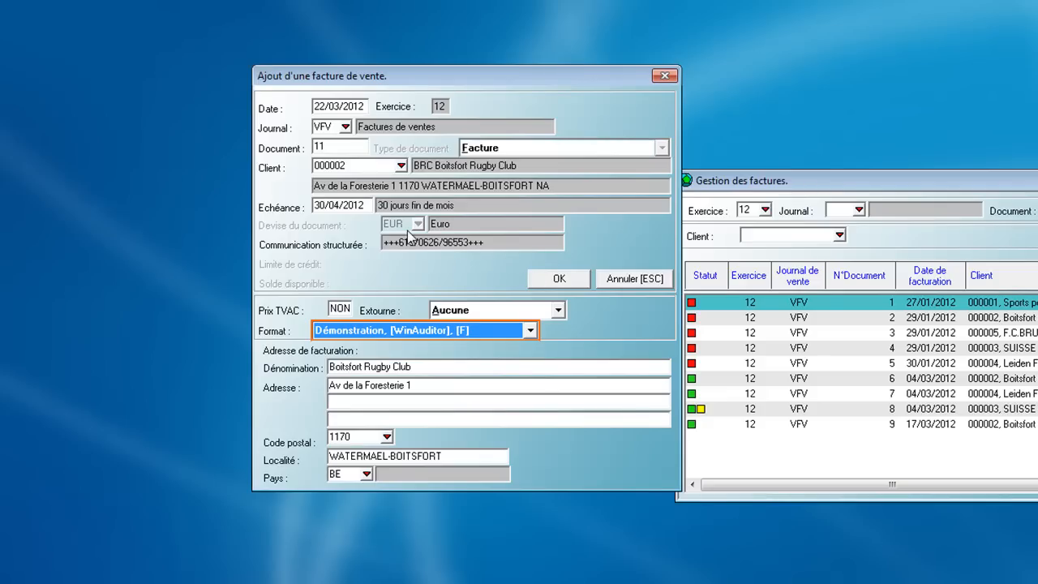
pyautogui.press('Return')
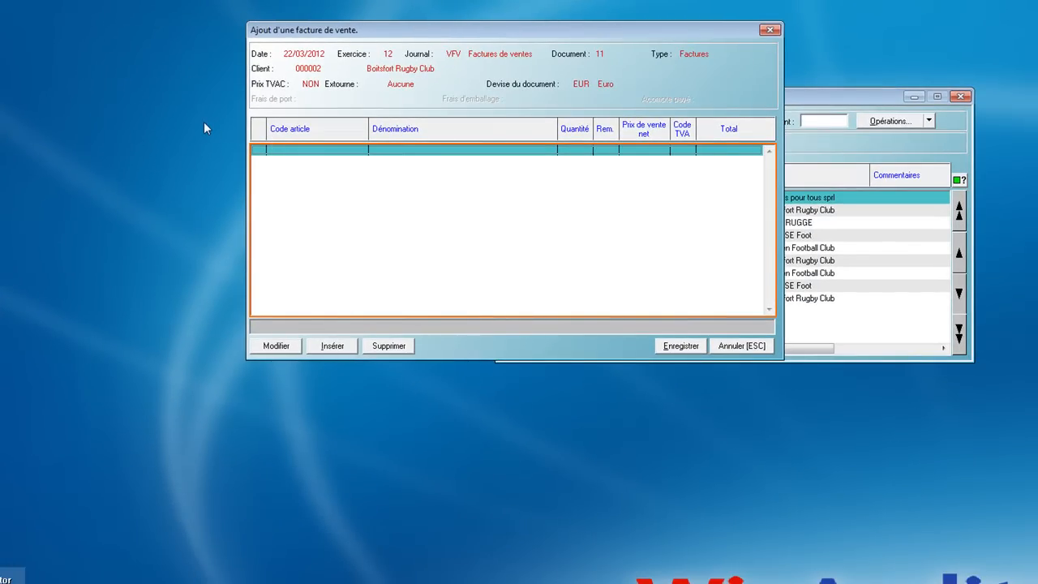
# Go through the available line types and insert an article line in the invoice
pyautogui.press('Insert')
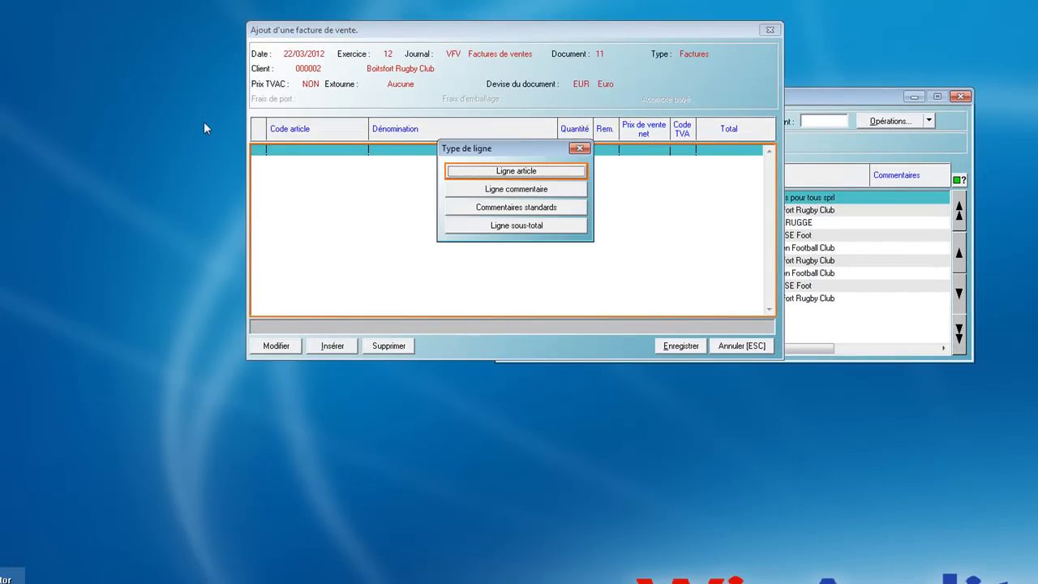
pyautogui.press('Down')
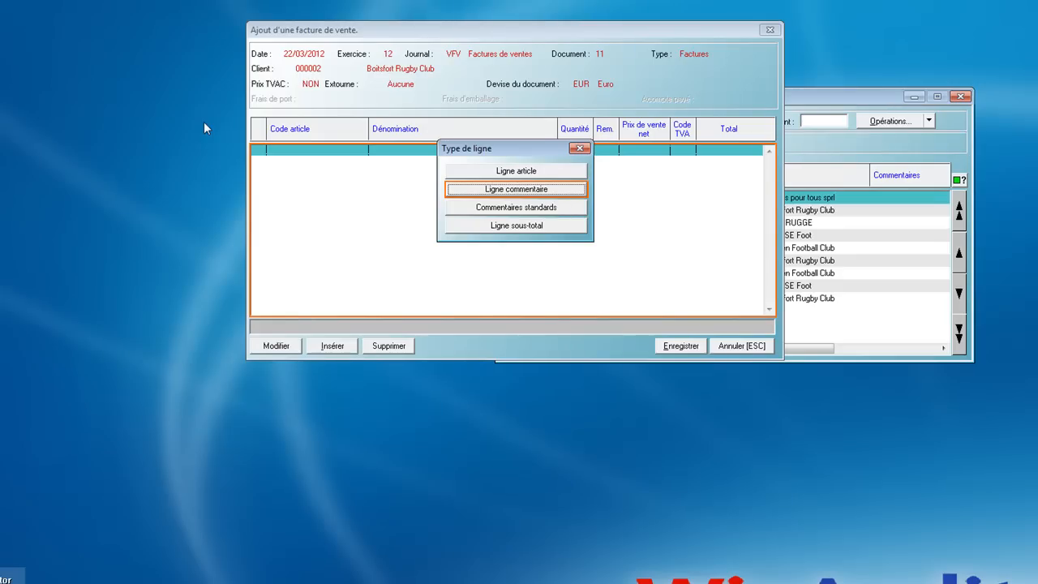
pyautogui.press('Down')
pyautogui.press('Down')
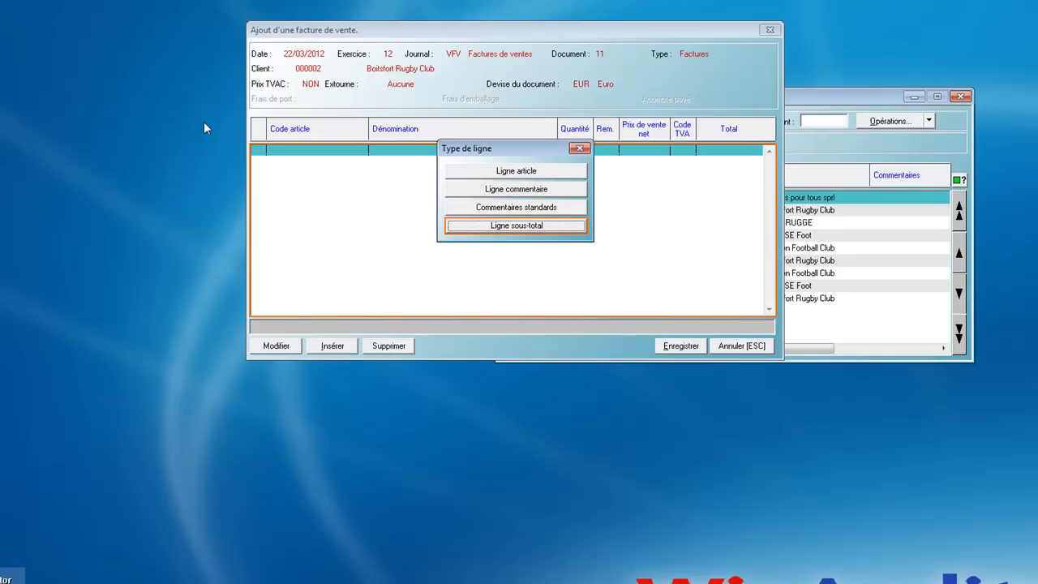
pyautogui.press('Up')
pyautogui.press('Up')
pyautogui.press('Up')
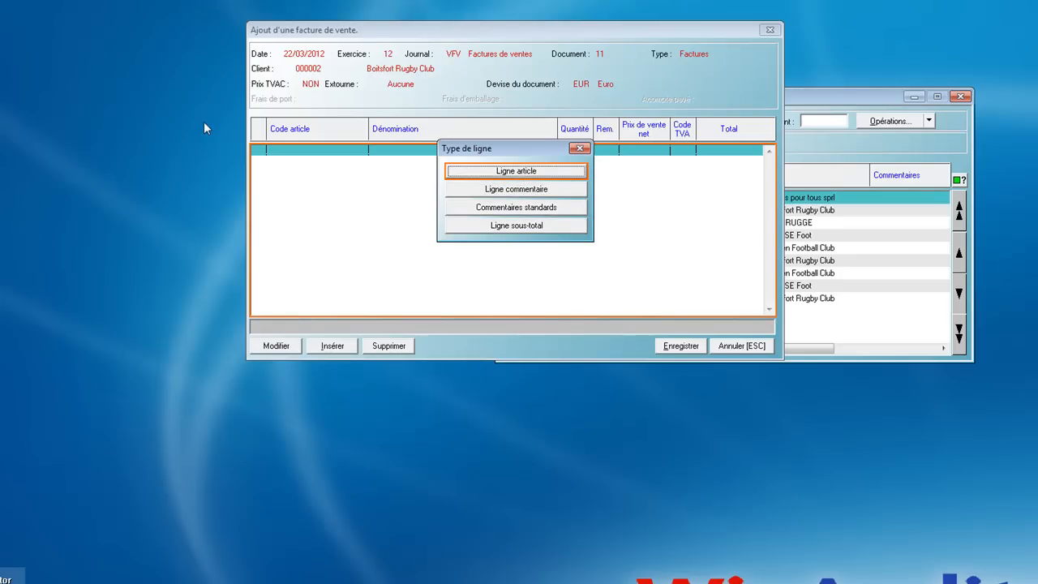
pyautogui.press('Return')
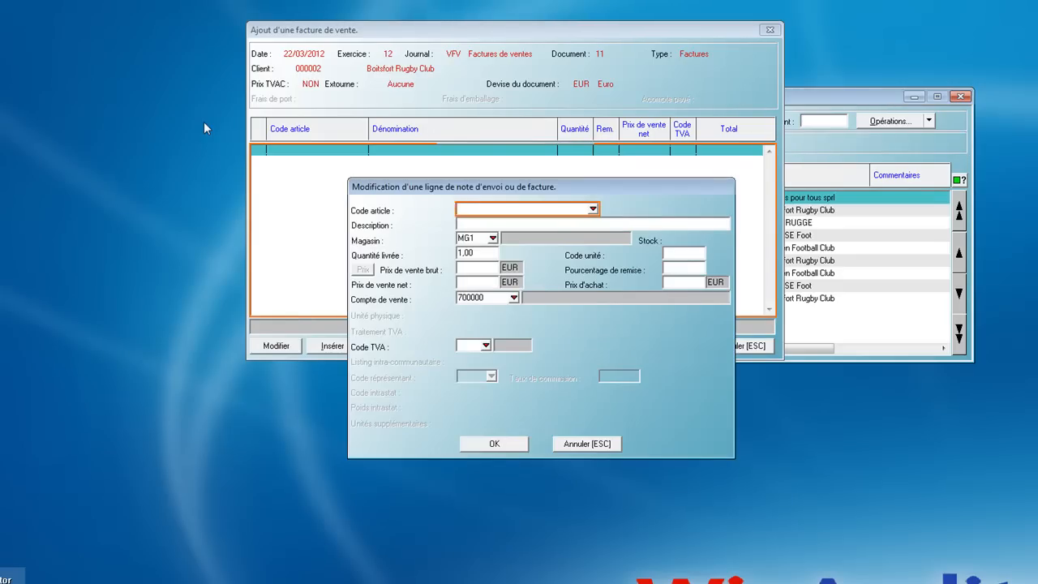
# Search the article list for "RUGBY" and select article BARG0720P, Ballon Rugby 720 gr Professionnel, for the invoice line
pyautogui.press('Return')
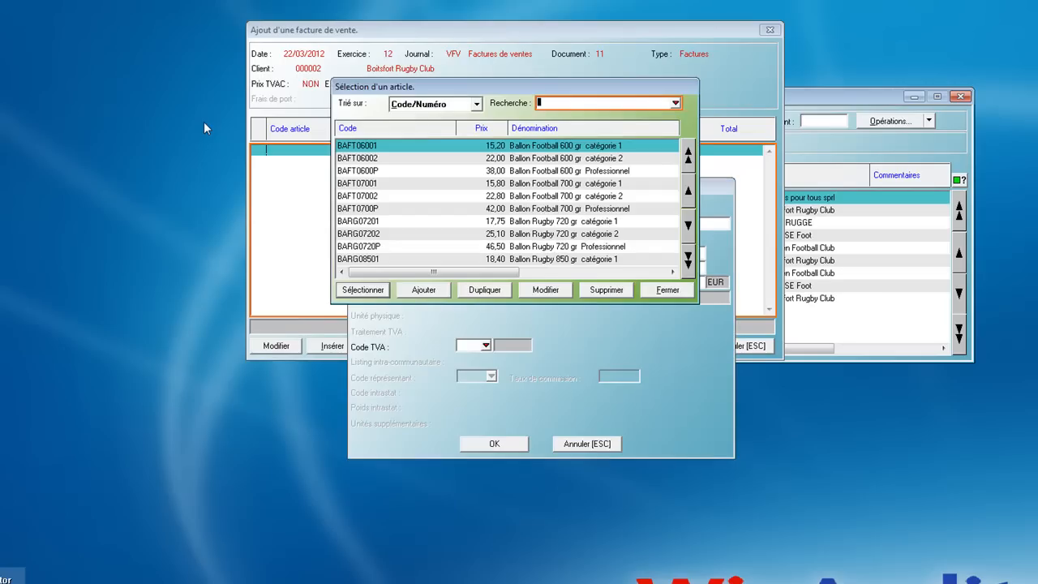
pyautogui.write('RUGBY')
pyautogui.press('Return')
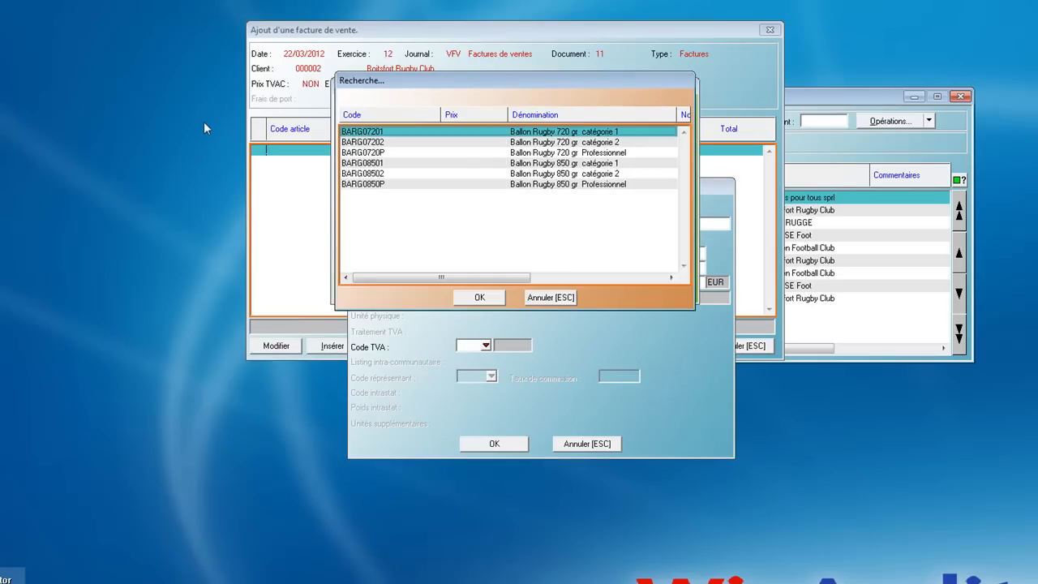
pyautogui.press('Down')
pyautogui.press('Down')
pyautogui.press('Down')
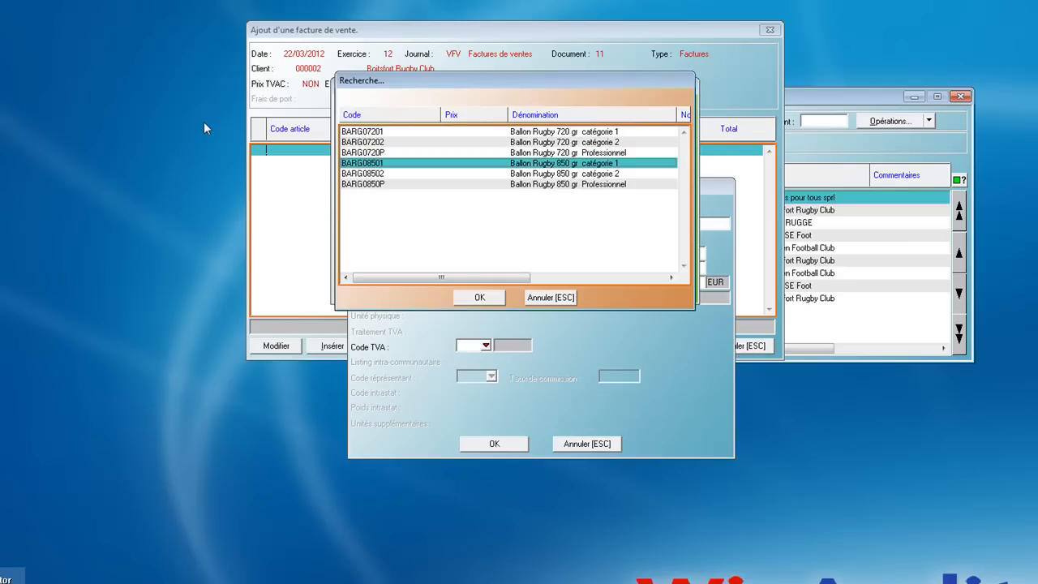
pyautogui.press('Up')
pyautogui.press('Return')
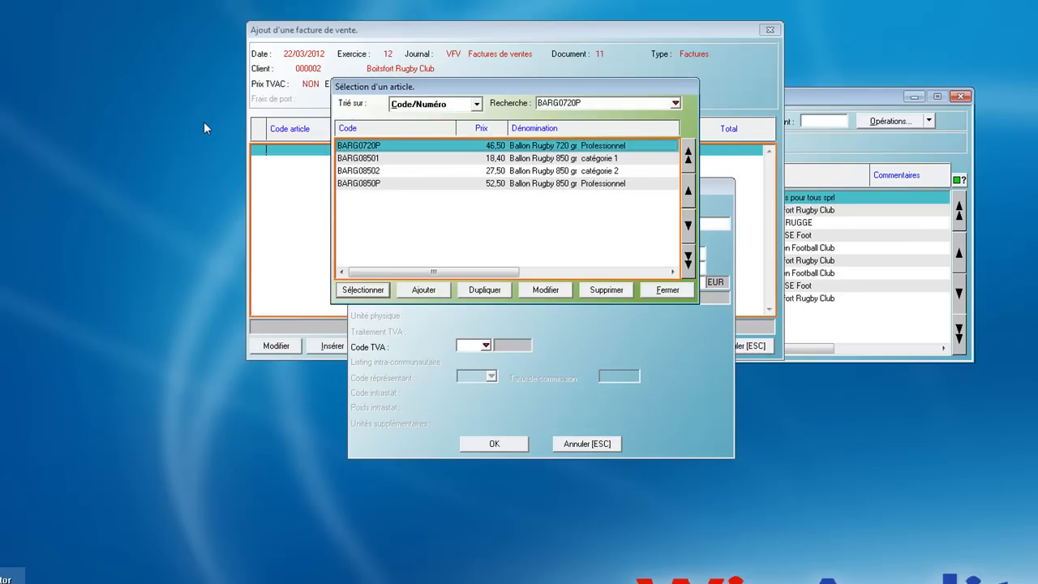
pyautogui.press('Return')
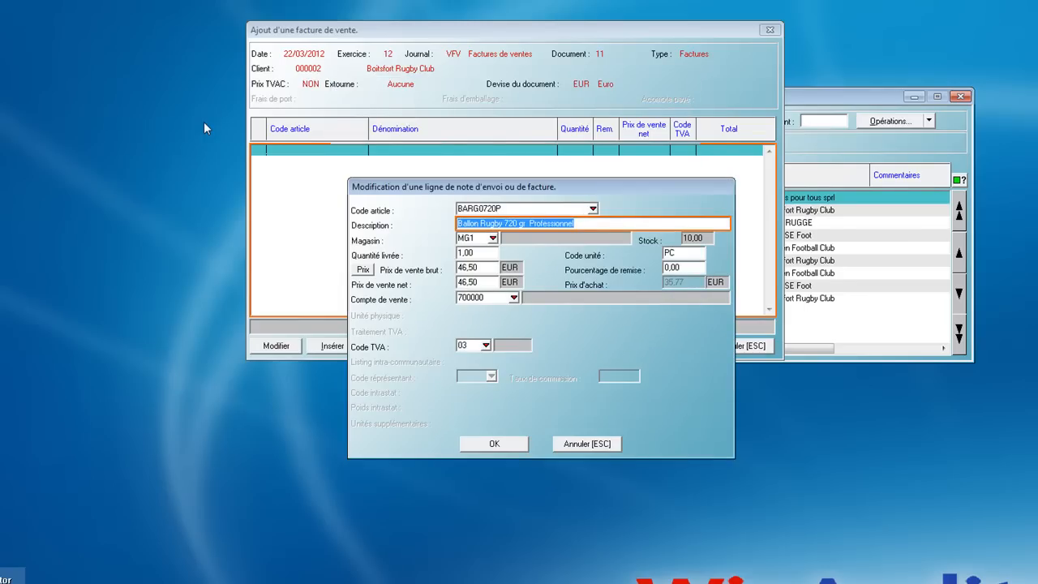
# Set the delivered quantity of the rugby ball line to 22, keeping store MG1, and confirm the line
pyautogui.press('Return')
pyautogui.press('Return')
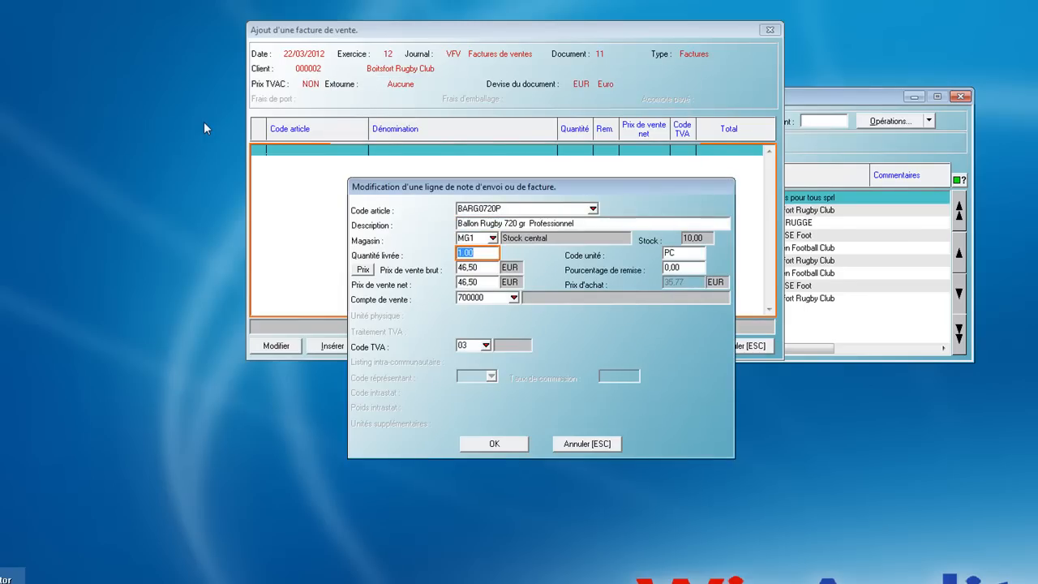
pyautogui.write('22')
pyautogui.press('Return')
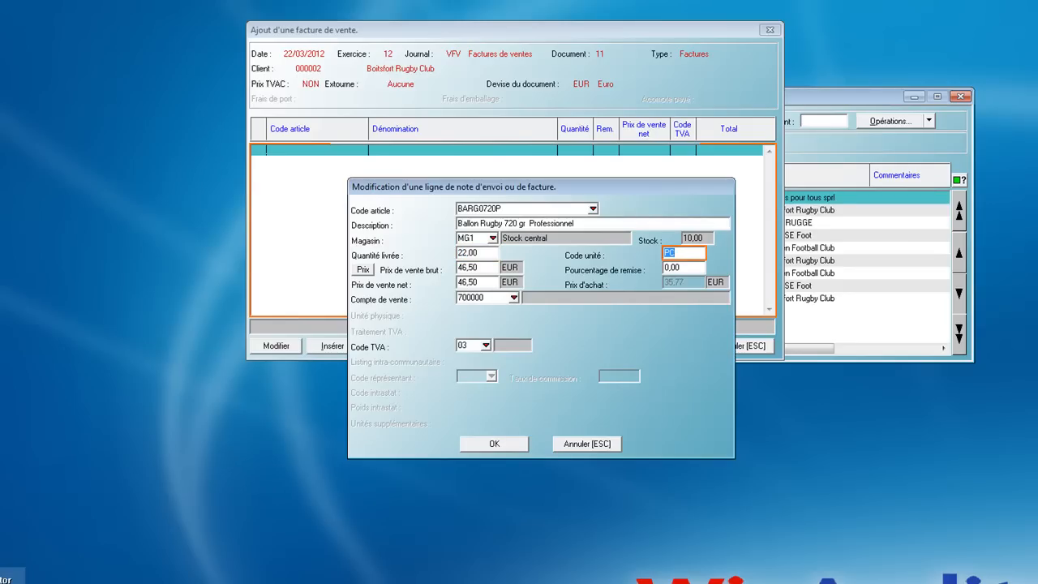
pyautogui.press('Return')
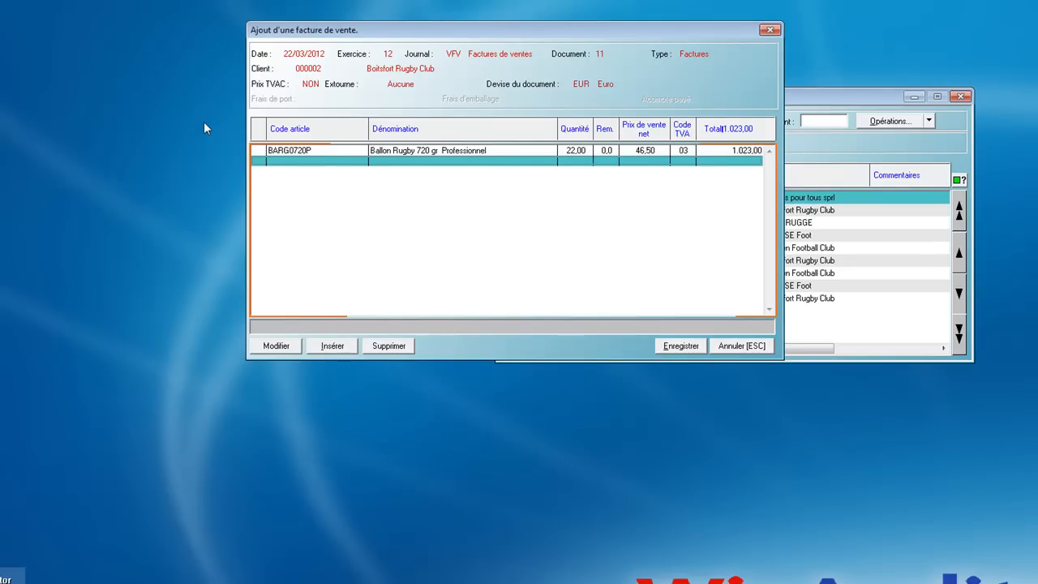
# Insert another article line in the invoice and select article BAFT0600P, Ballon Football 600 gr Professionnel
pyautogui.press('Return')
pyautogui.press('Return')
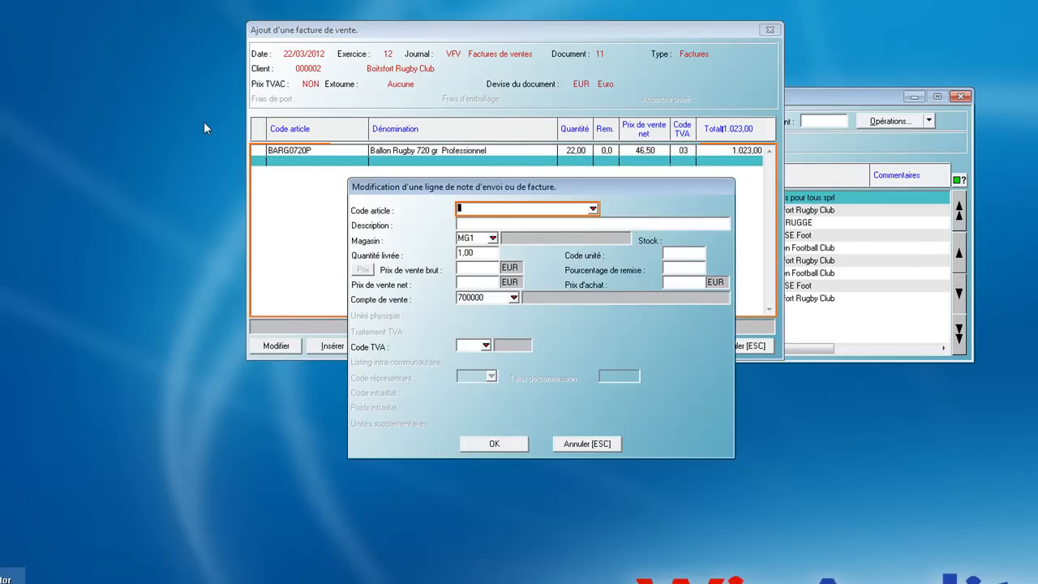
pyautogui.press('Return')
pyautogui.press('Down')
pyautogui.press('Down')
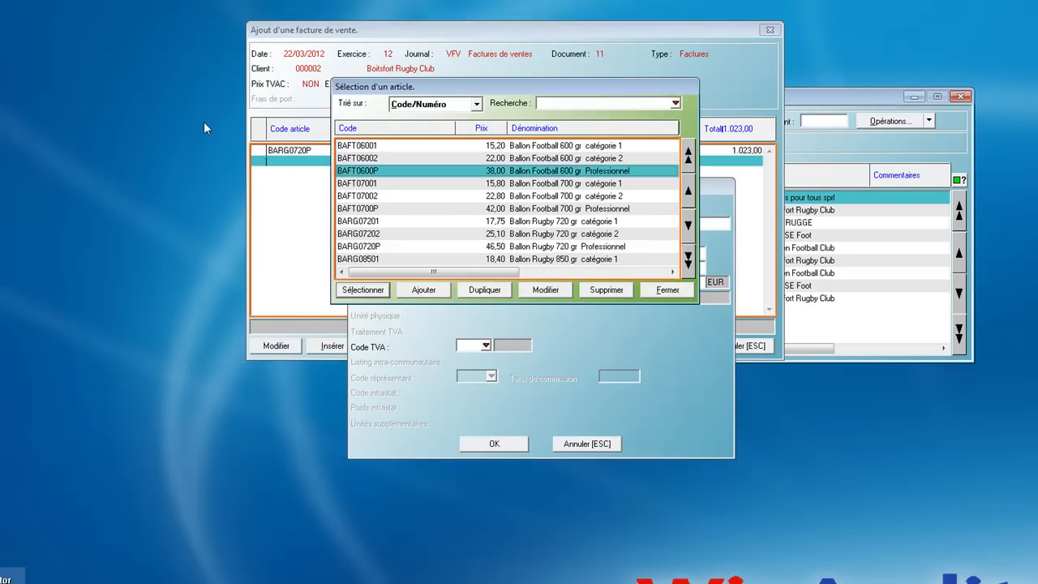
pyautogui.press('Return')
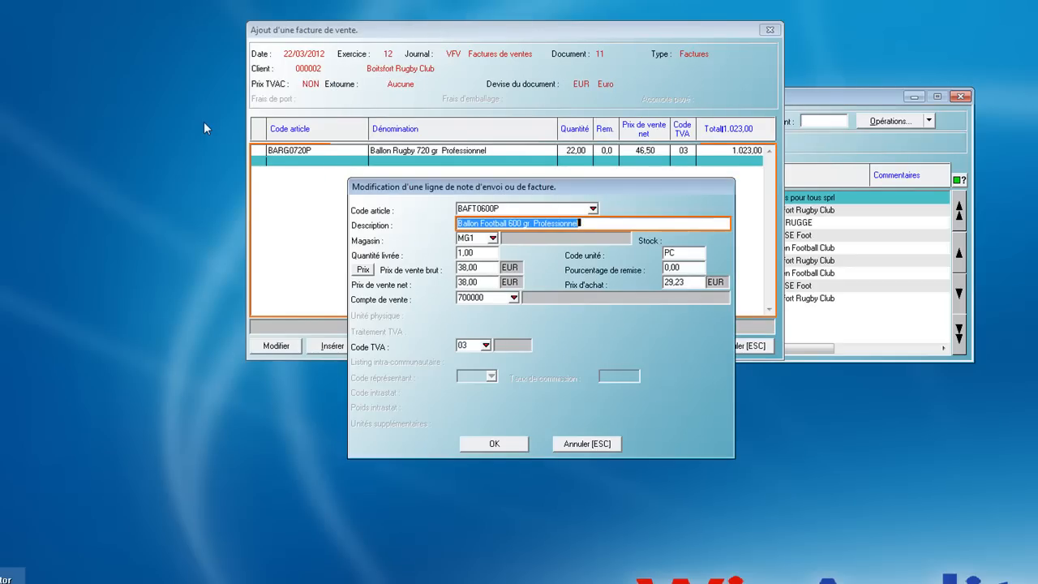
# Set the delivered quantity of the football line to 15 and confirm the line
pyautogui.press('End')
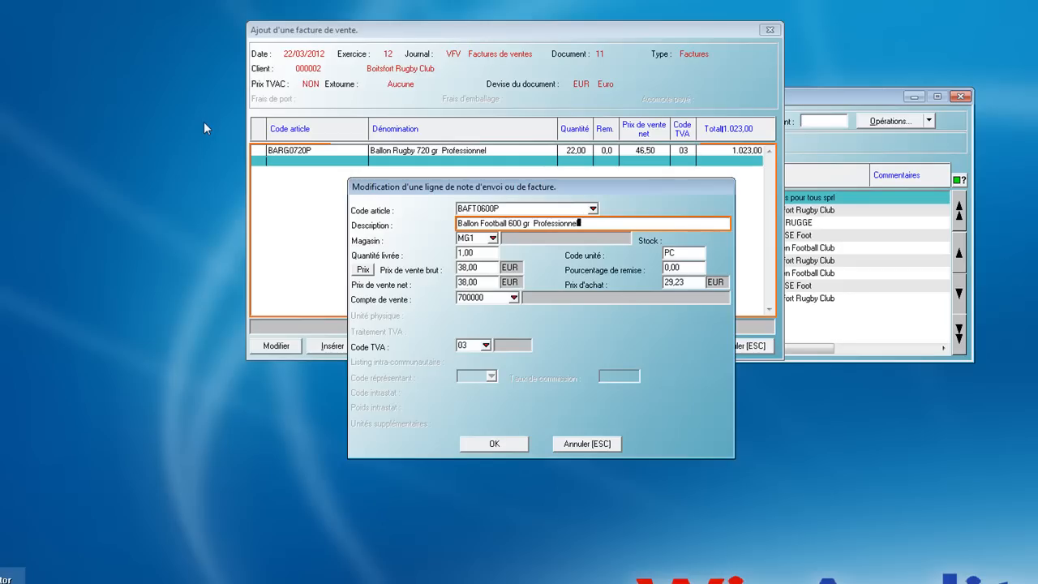
pyautogui.press('Tab')
pyautogui.press('Tab')
pyautogui.write('15')
pyautogui.press('Return')
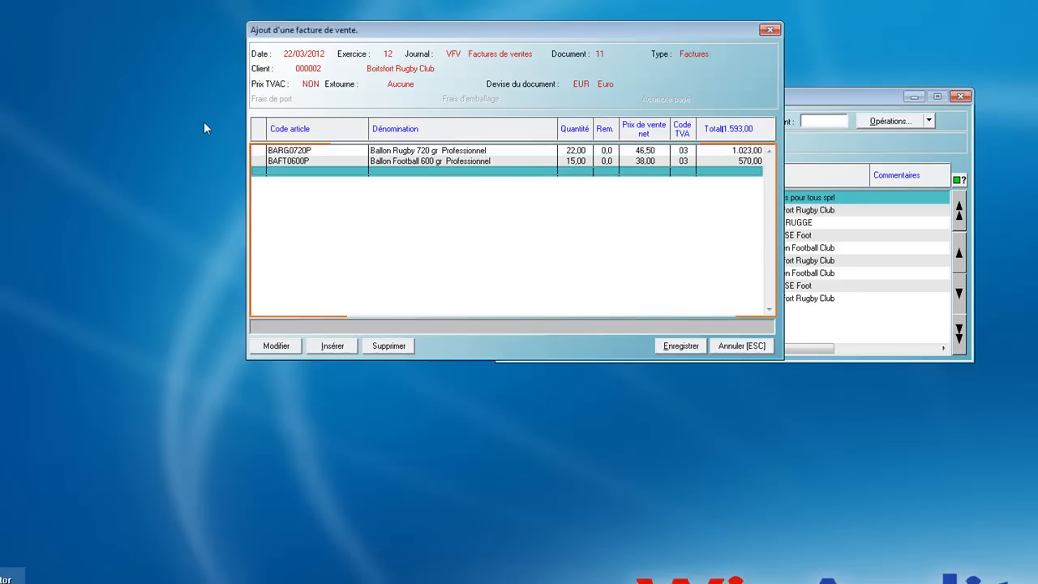
# Insert an article line without an article code, described as "Prestations", with a delivered quantity of 3
pyautogui.press('Return')
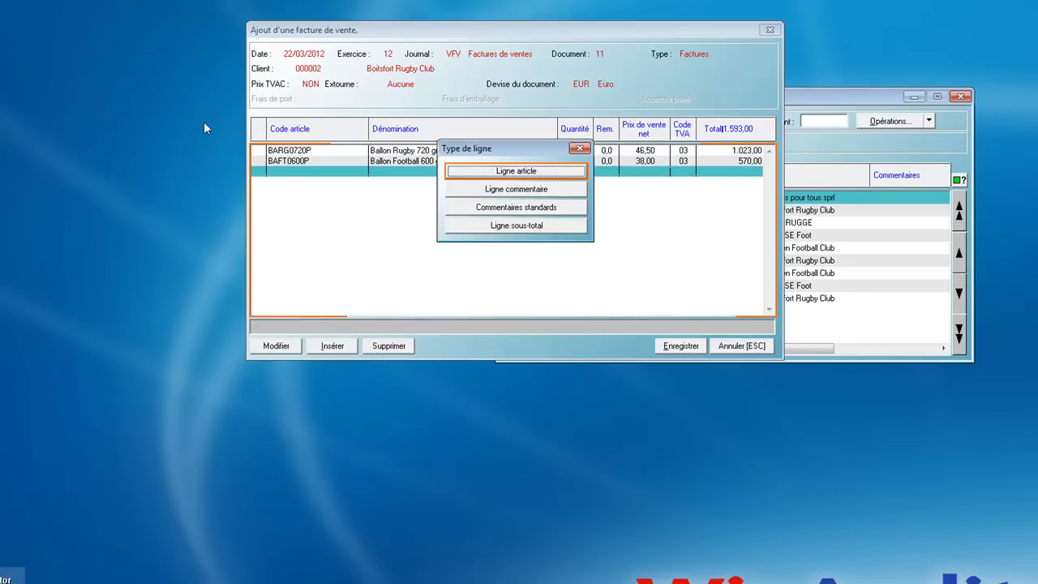
pyautogui.press('Return')
pyautogui.press('Tab')
pyautogui.write('Prestations')
pyautogui.press('Tab')
pyautogui.write('3')
# Give the Prestations line a gross sale price of 100 EUR and VAT code 03, and confirm the line
pyautogui.press('Tab')
pyautogui.press('Tab')
pyautogui.write('100')
pyautogui.press('Tab')
pyautogui.press('Tab')
pyautogui.press('Tab')
pyautogui.press('Tab')
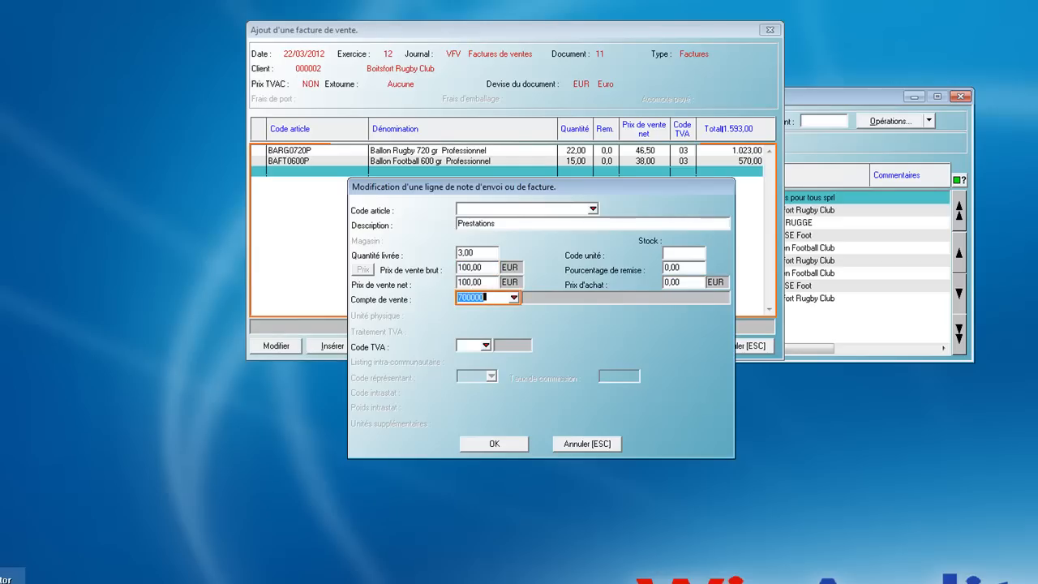
pyautogui.press('Tab')
pyautogui.write('03')
pyautogui.press('Tab')
pyautogui.press('Return')
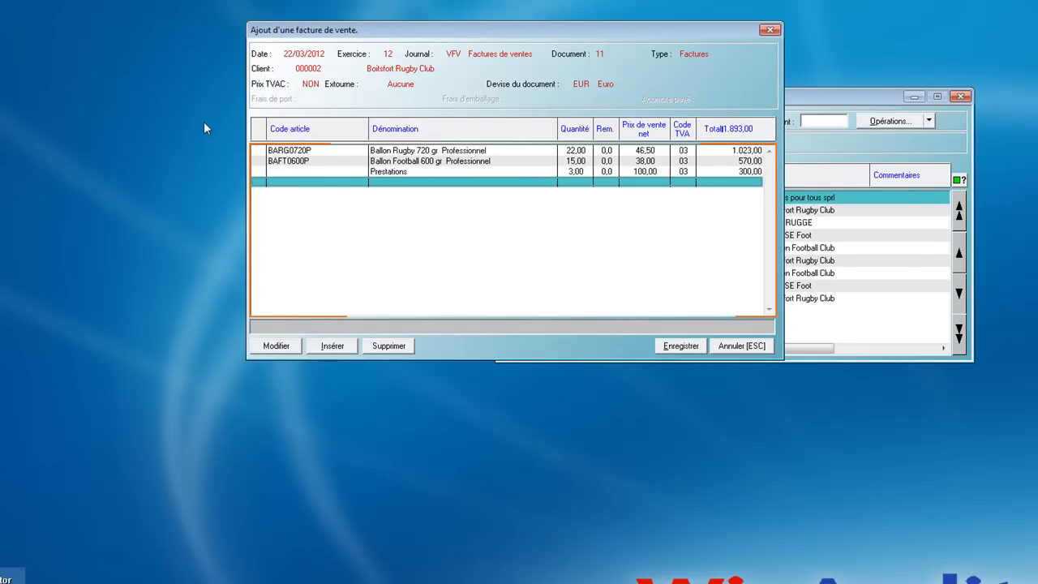
# Add a comment line reading "Test commentaire" below the Prestations line
pyautogui.press('Return')
pyautogui.press('Down')
pyautogui.press('Down')
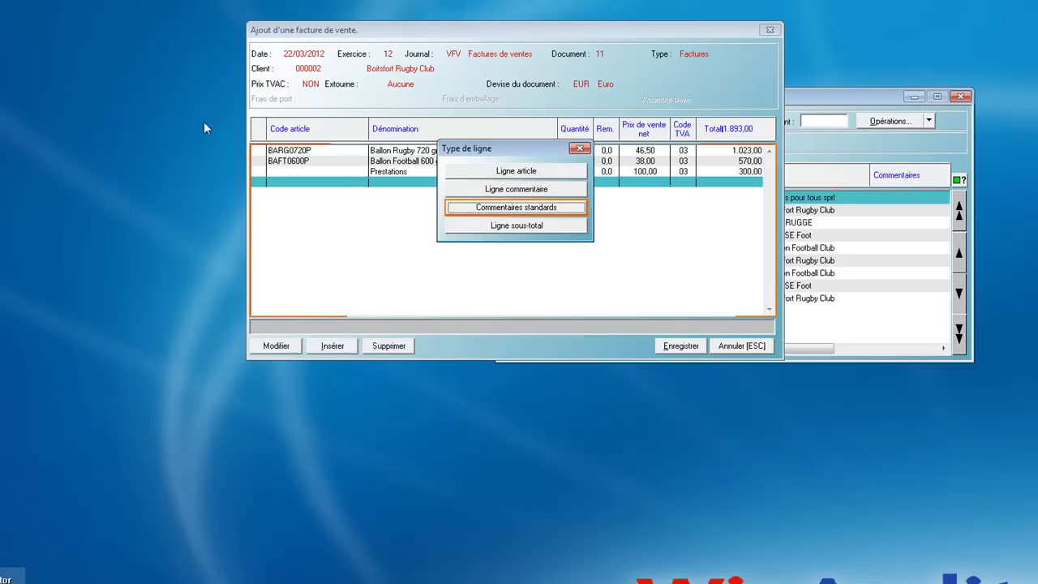
pyautogui.press('Up')
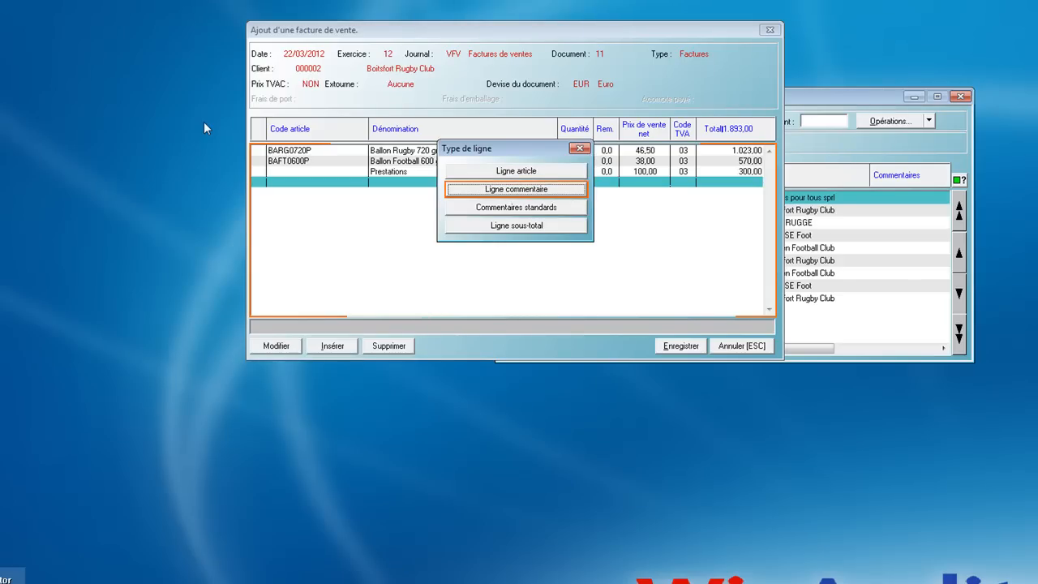
pyautogui.press('Return')
pyautogui.write('Tes')
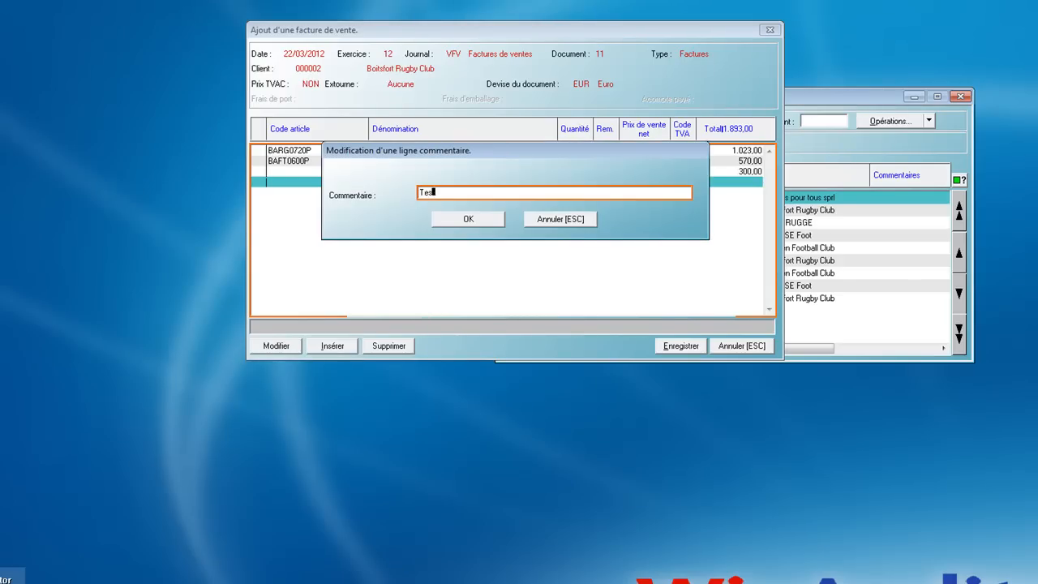
pyautogui.write('t commentaire')
pyautogui.press('Return')
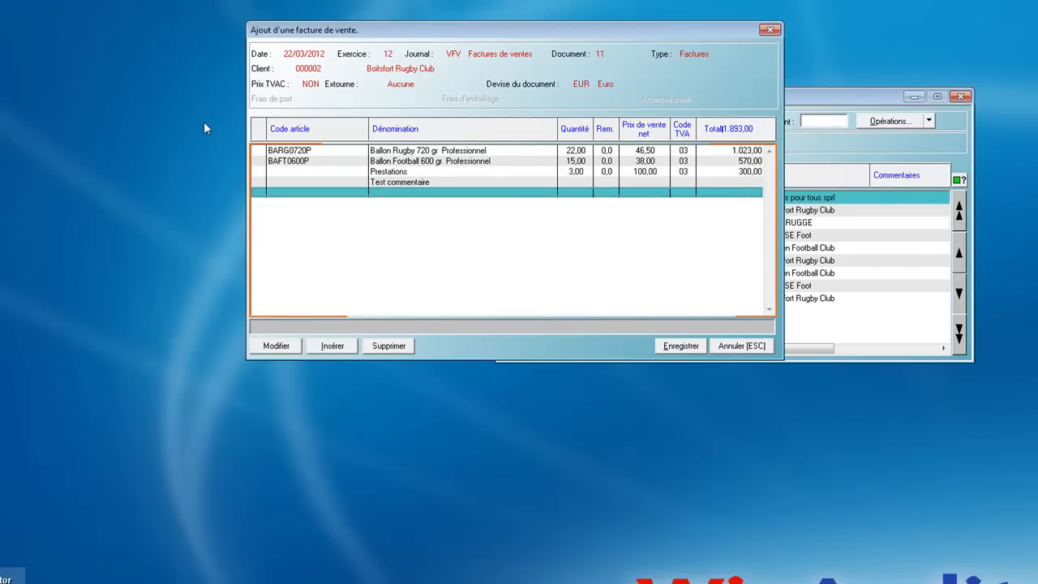
# Save the invoice and review its on-screen print preview down to the VAT and total section
pyautogui.hotkey('alt', 'e')
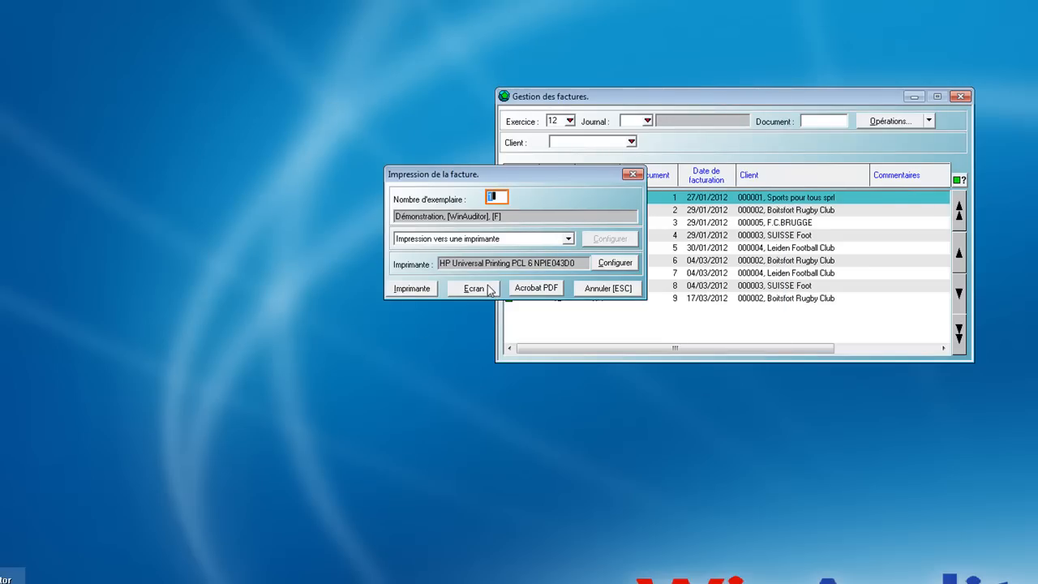
pyautogui.click(475, 292)
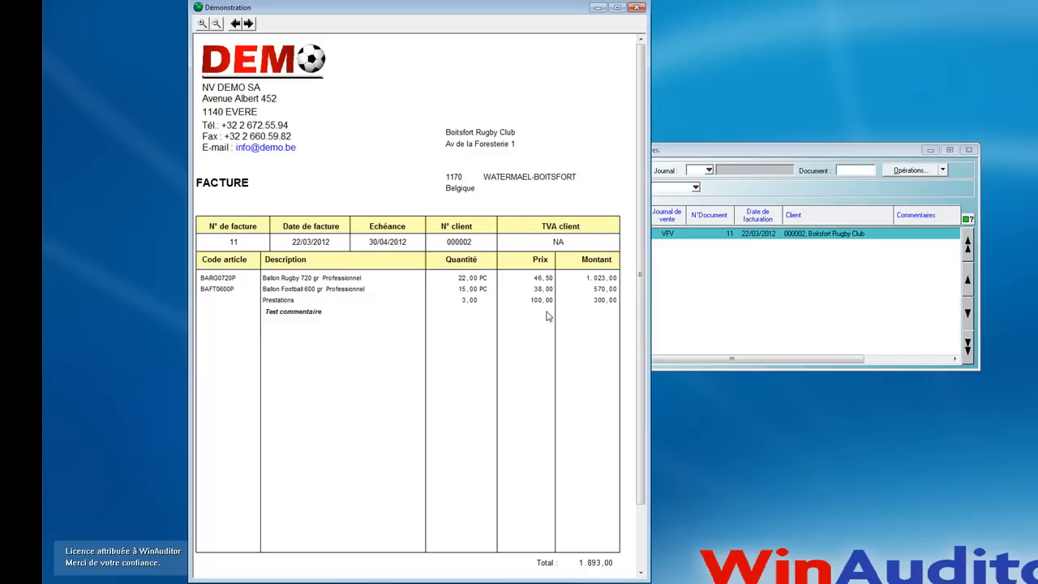
pyautogui.moveTo(645, 321); pyautogui.dragTo(640, 378)
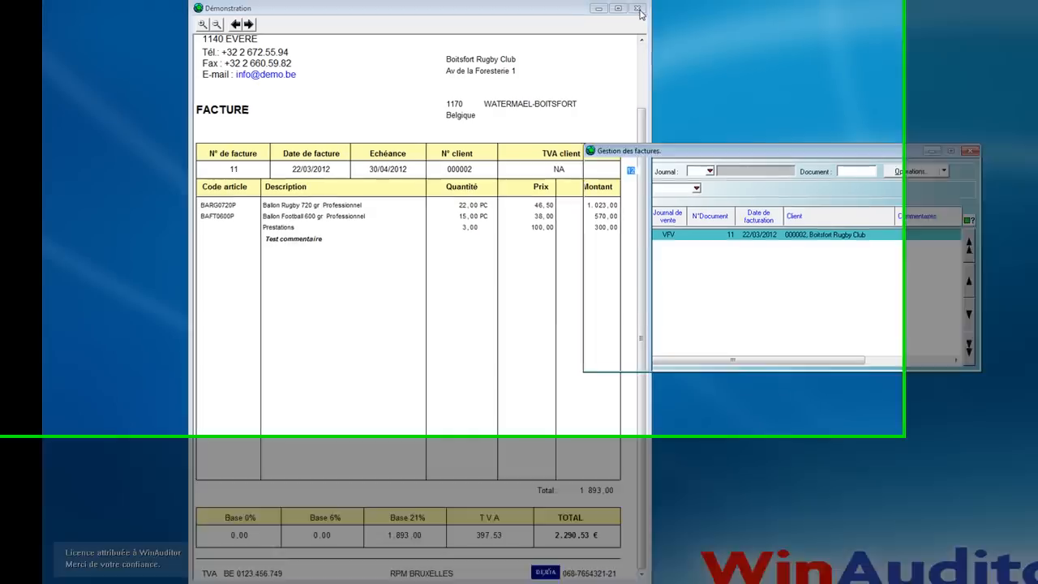
pyautogui.click(638, 10)
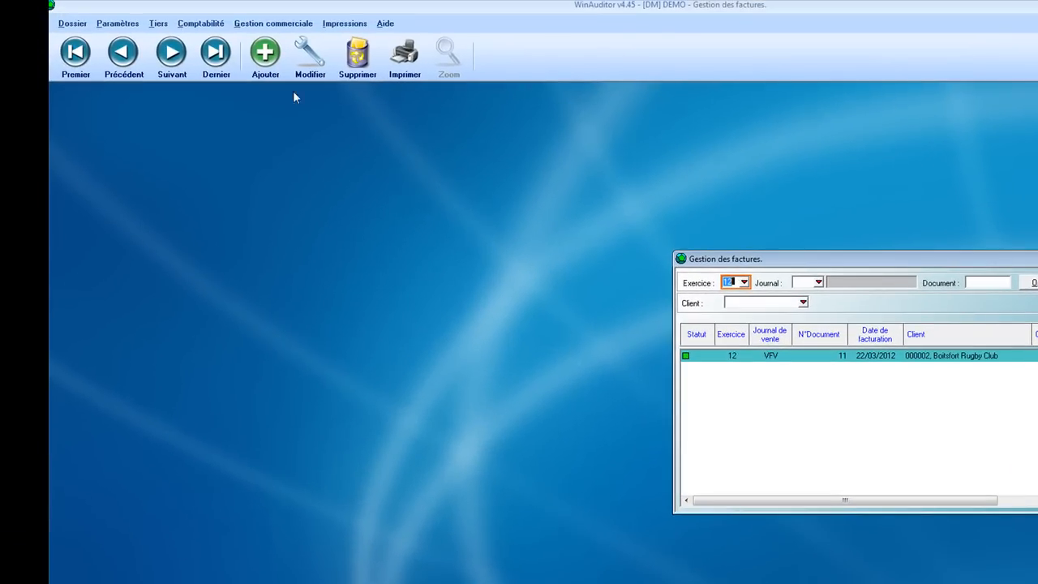
# Examine VFV document 11 in the accounting documents list and the status symbol legend, and close the list
pyautogui.click(207, 24)
pyautogui.click(217, 77)
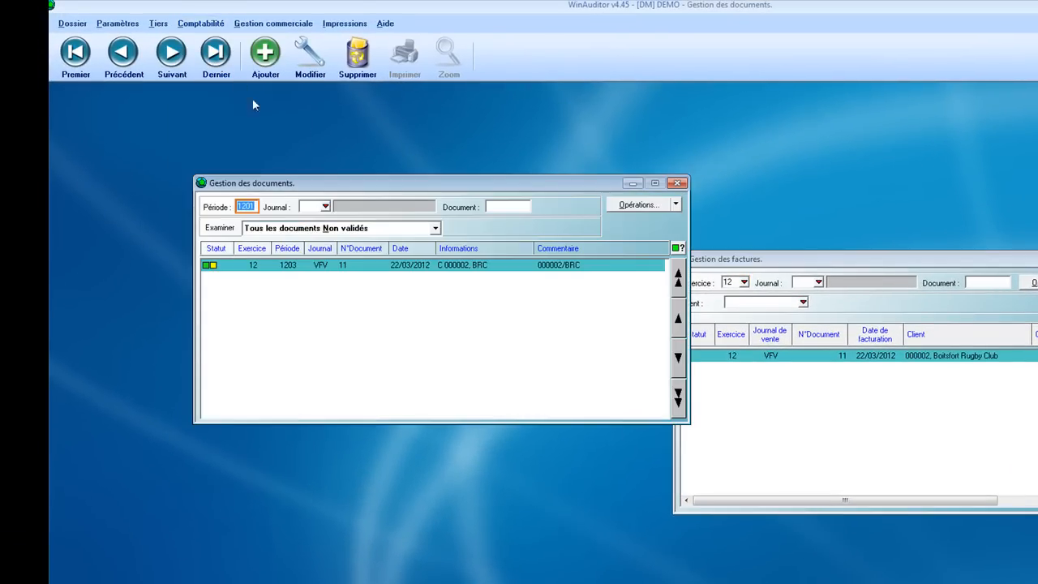
pyautogui.click(367, 276)
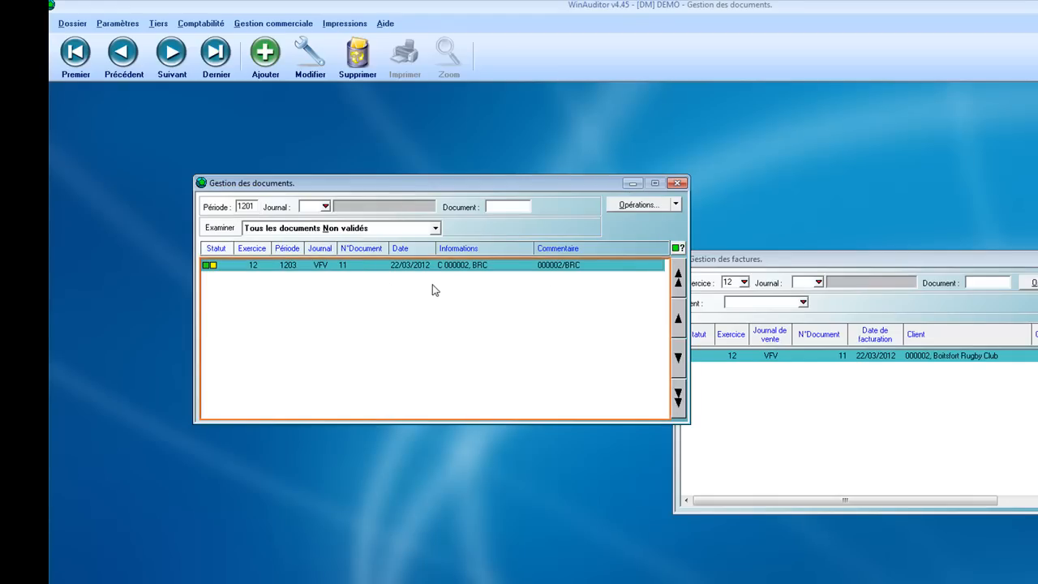
pyautogui.click(676, 252)
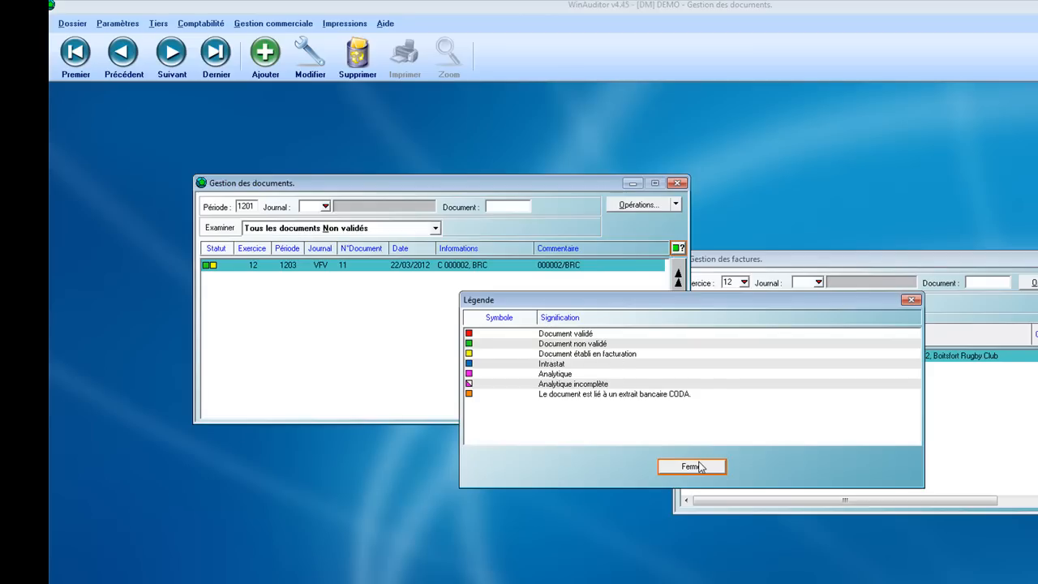
pyautogui.click(693, 465)
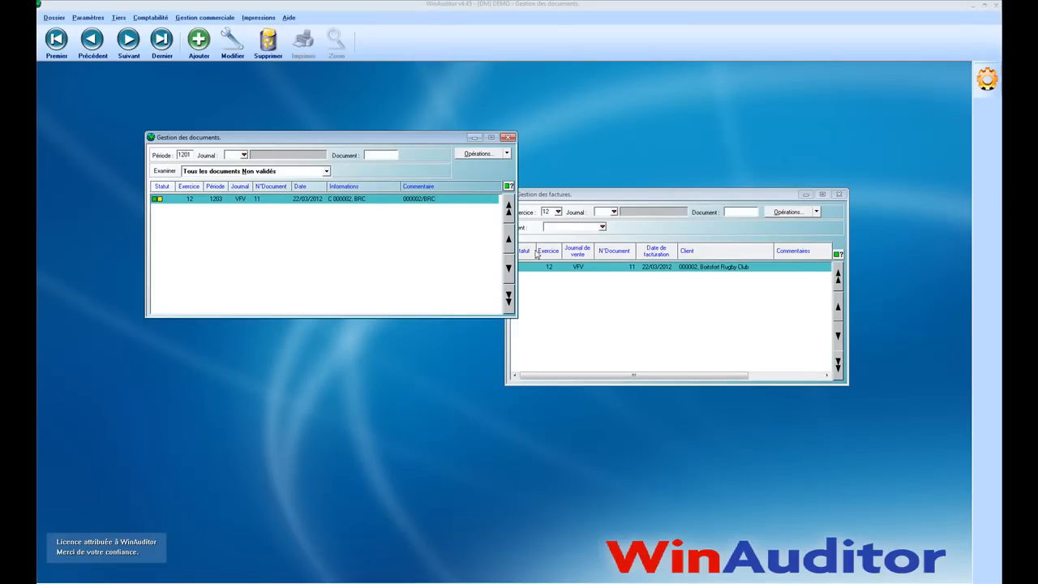
pyautogui.click(508, 138)
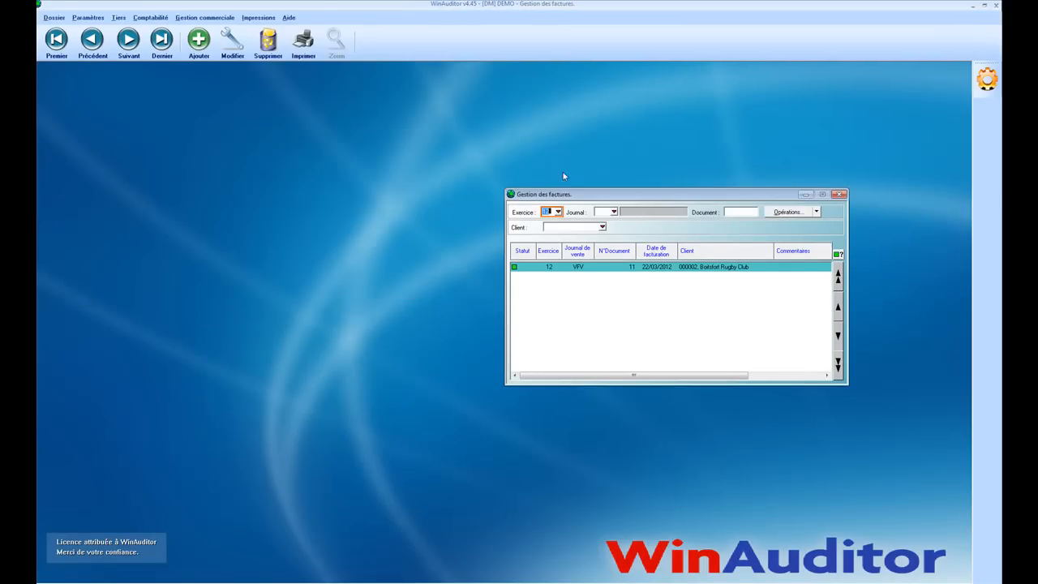
# Close the invoice list and start a new delivery note dated 22/03/2012 in journal NDE
pyautogui.click(839, 194)
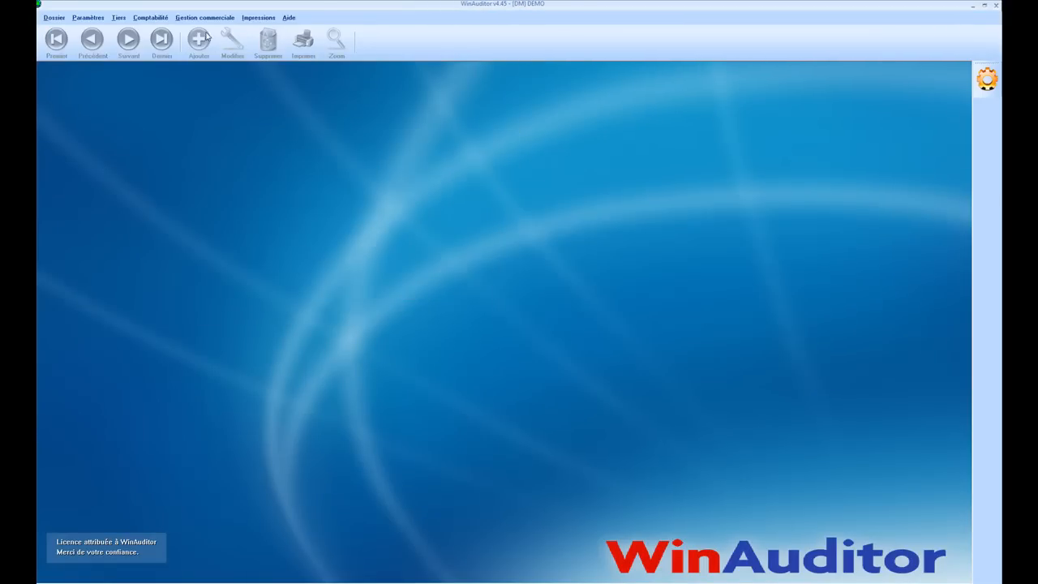
pyautogui.click(205, 17)
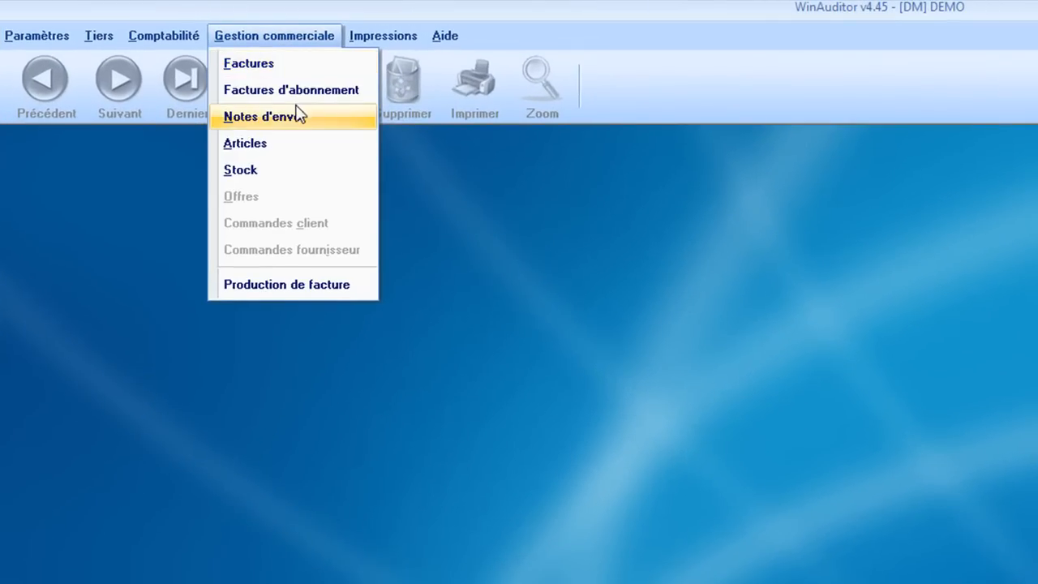
pyautogui.click(297, 112)
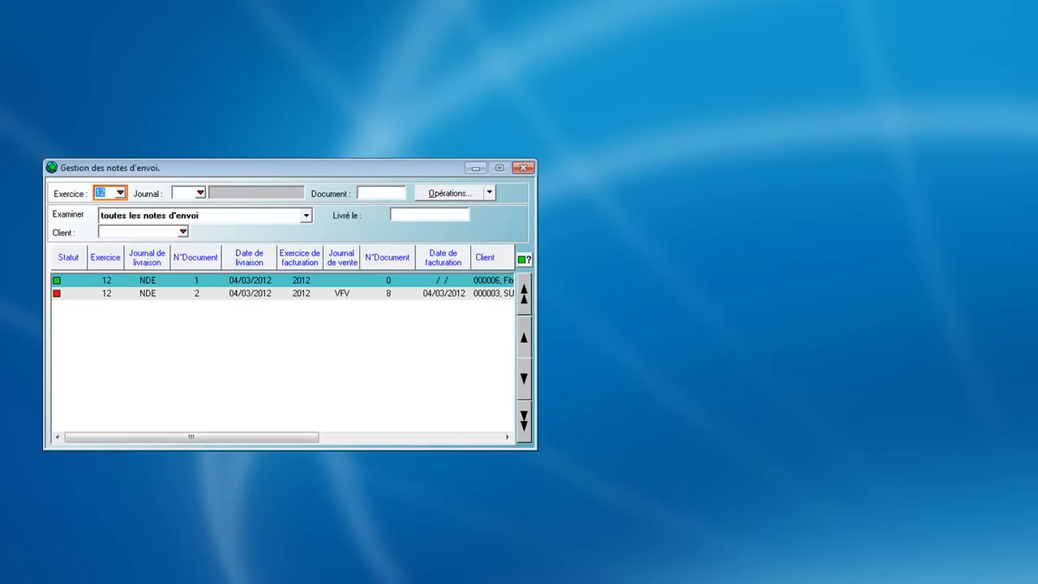
pyautogui.press('Insert')
pyautogui.press('Tab')
pyautogui.press('Tab')
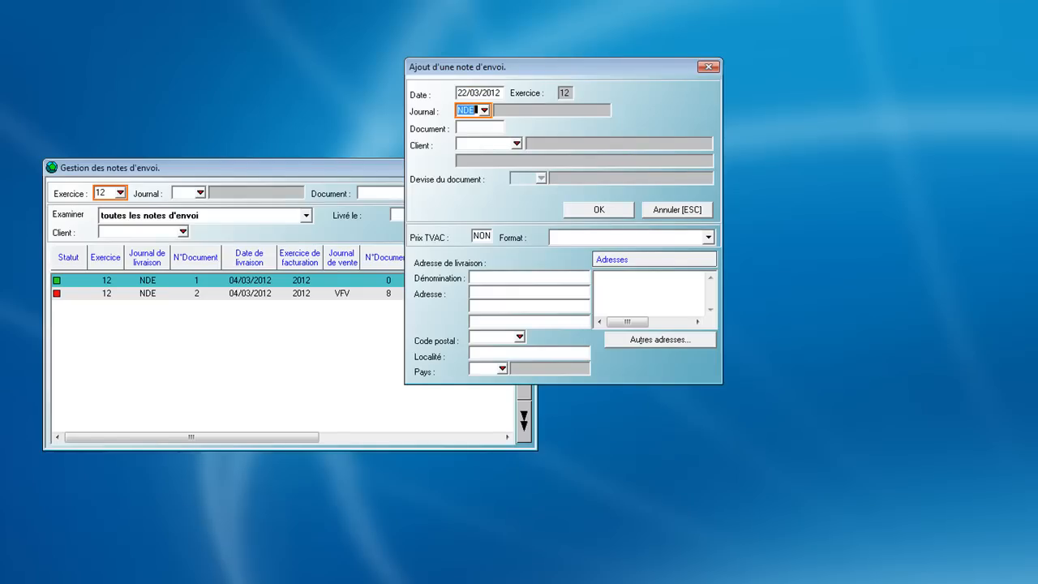
pyautogui.press('Tab')
pyautogui.press('Tab')
# Select Boitsfort Rugby Club as the client of the delivery note and confirm the header to reach the line details
pyautogui.press('Tab')
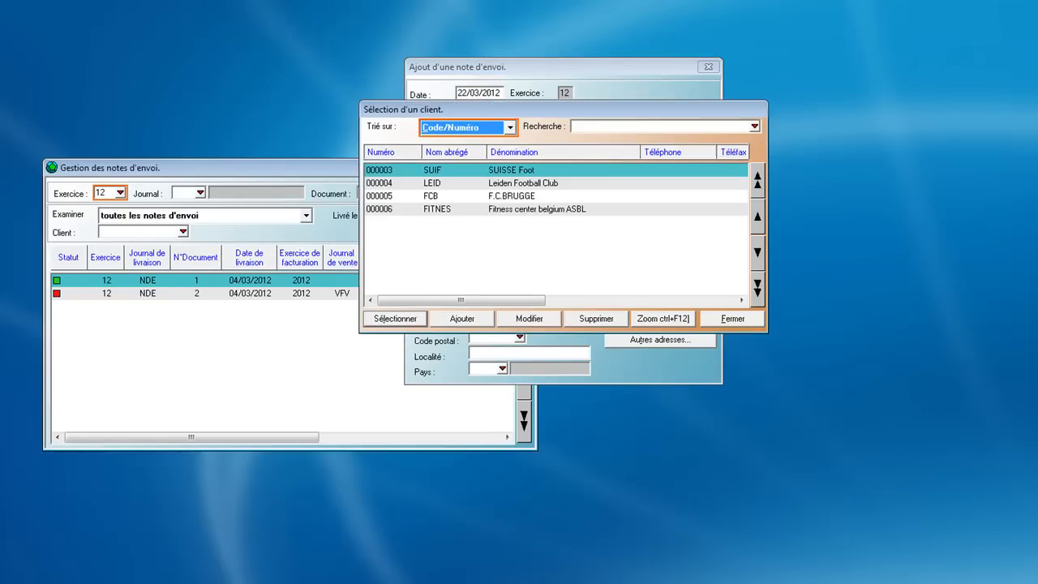
pyautogui.press('Tab')
pyautogui.press('Down')
pyautogui.press('Up')
pyautogui.press('Up')
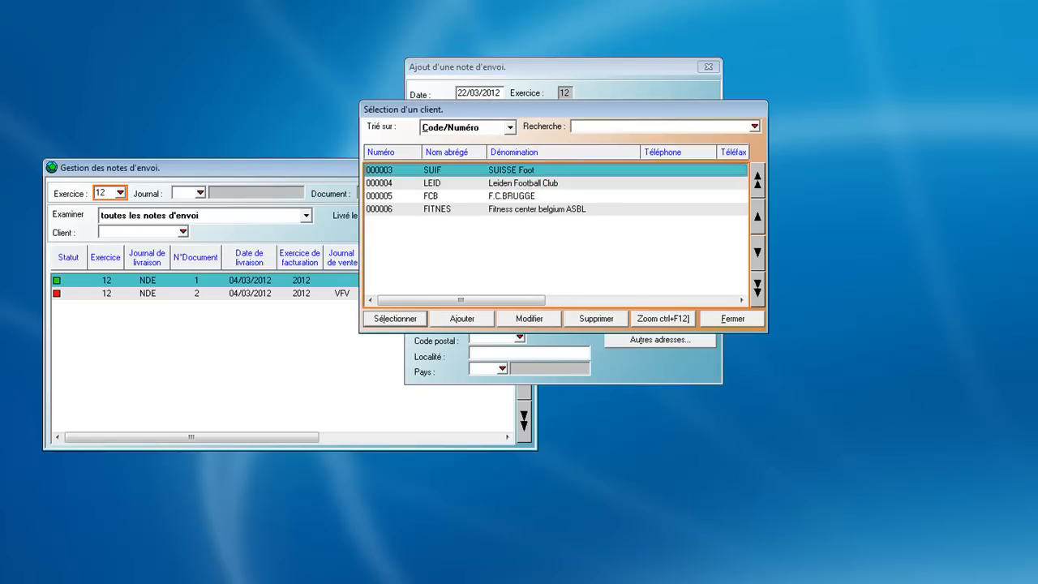
pyautogui.press('Return')
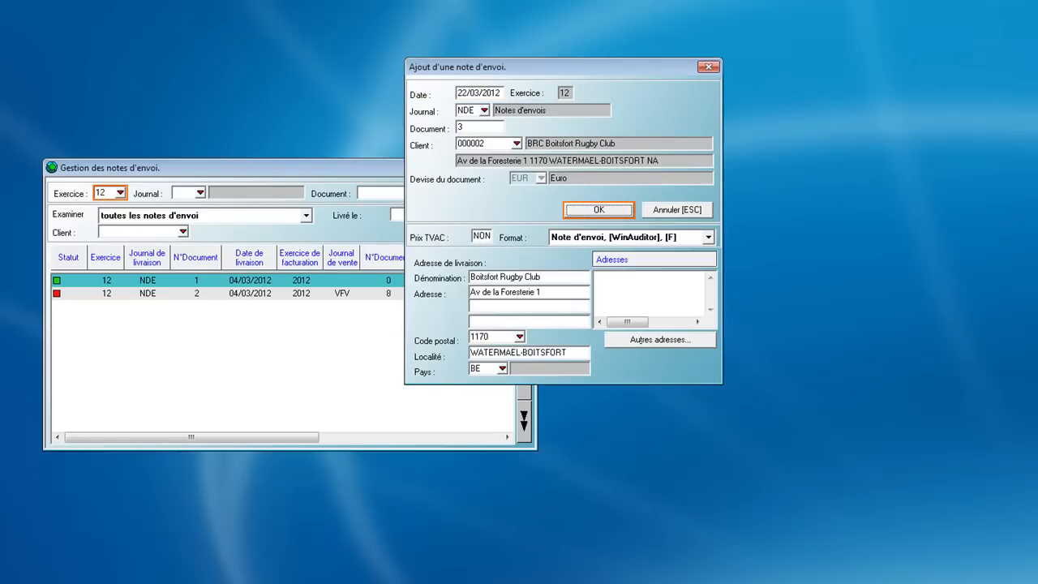
pyautogui.press('Return')
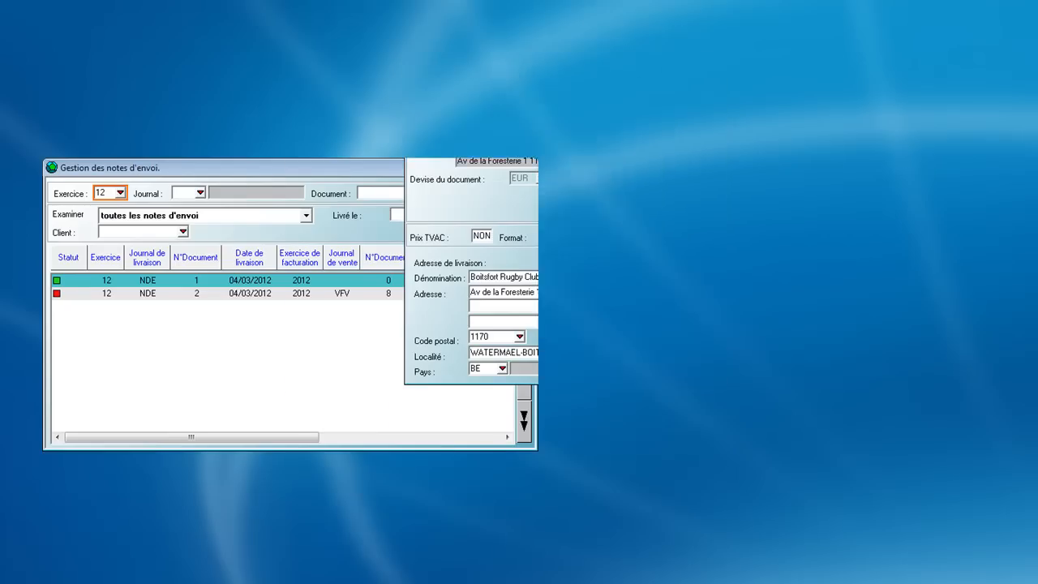
# Add a line for article BAFT0600P, Ballon Football 600 gr Professionnel, from warehouse MG1 with a delivered quantity of 25
pyautogui.press('Return')
pyautogui.press('Return')
pyautogui.press('Down')
pyautogui.press('Down')
pyautogui.press('Return')
pyautogui.press('Return')
pyautogui.press('Return')
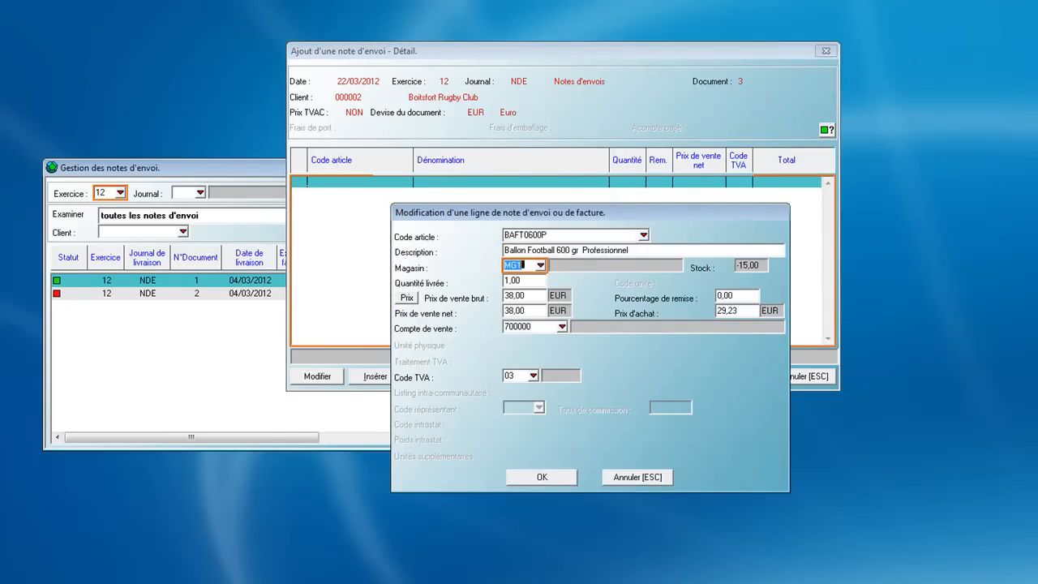
pyautogui.write('25')
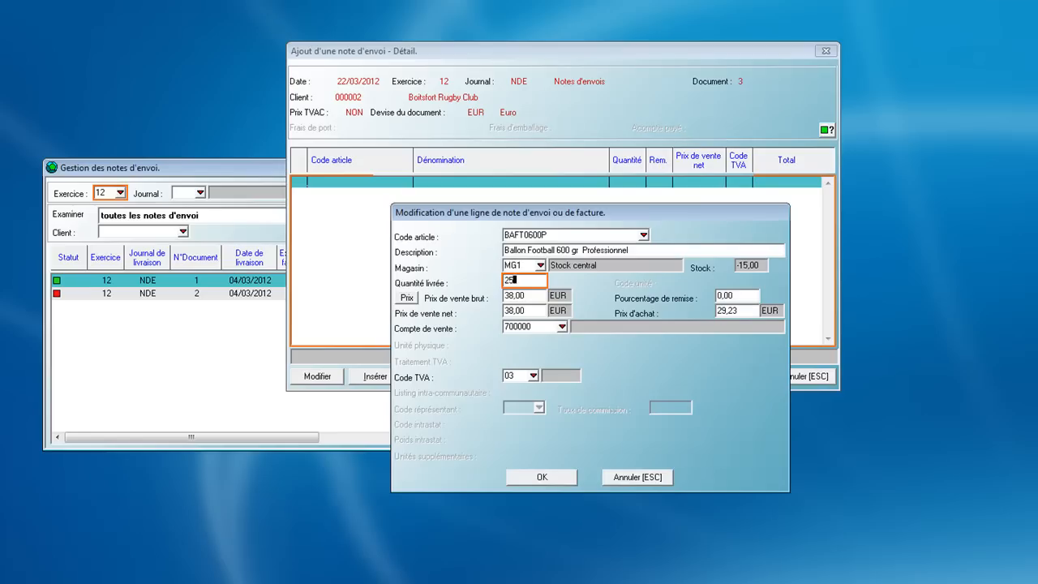
pyautogui.press('Return')
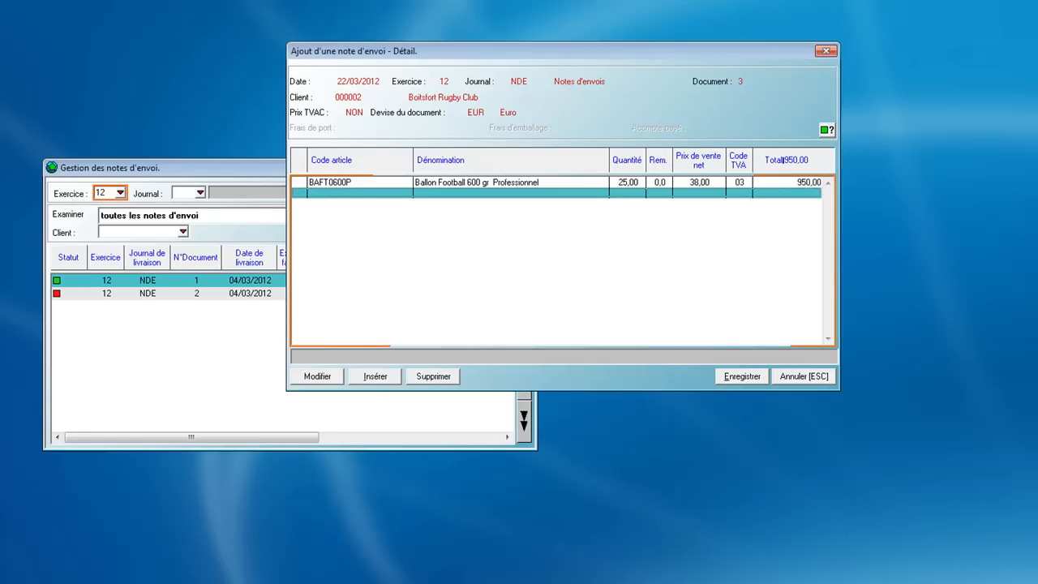
# Save the delivery note, review its on-screen print preview, and close the preview
pyautogui.hotkey('alt', 'e')
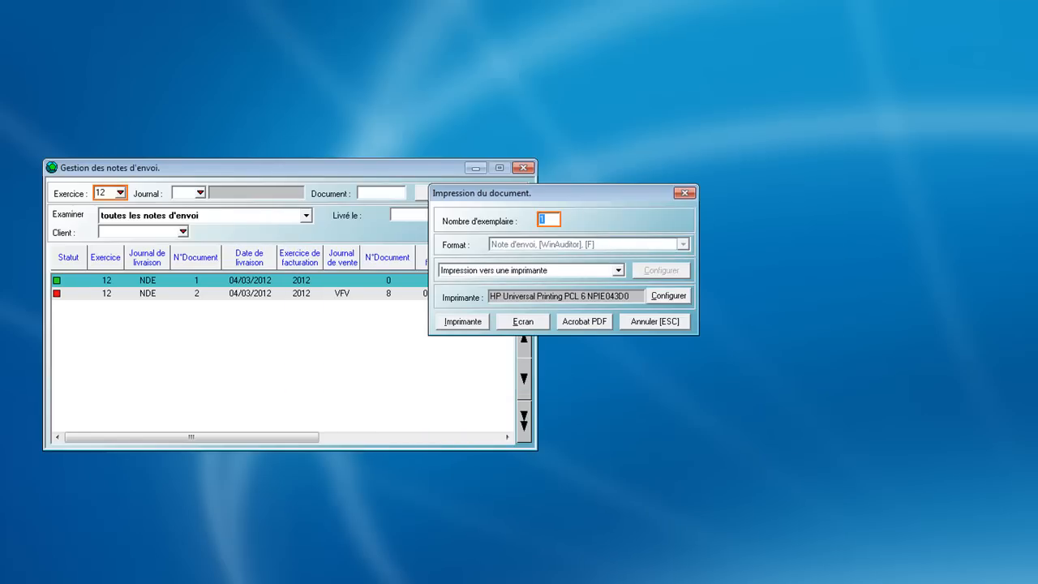
pyautogui.click(523, 321)
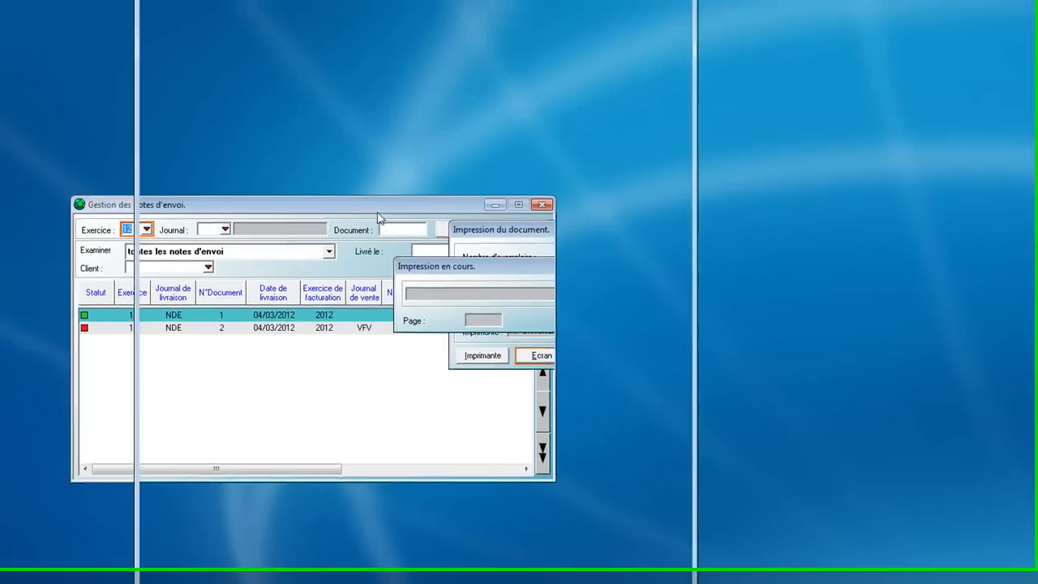
pyautogui.scroll(-2, 357, 276)
pyautogui.scroll(2, 381, 277)
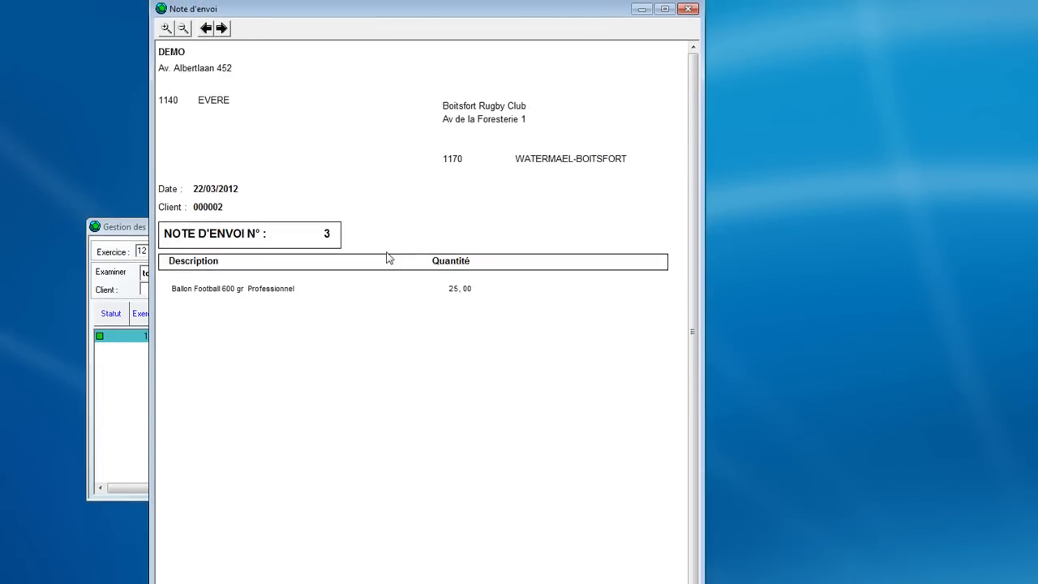
pyautogui.click(688, 9)
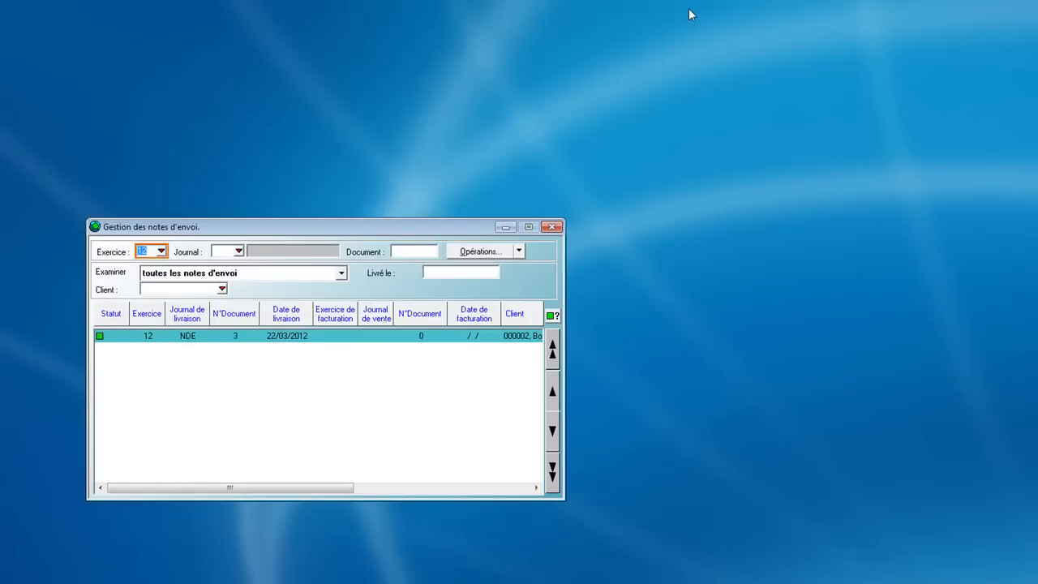
# Produce an invoice dated 22/03/2012 from NDE delivery note 3, starting at invoice number 12
pyautogui.click(482, 254)
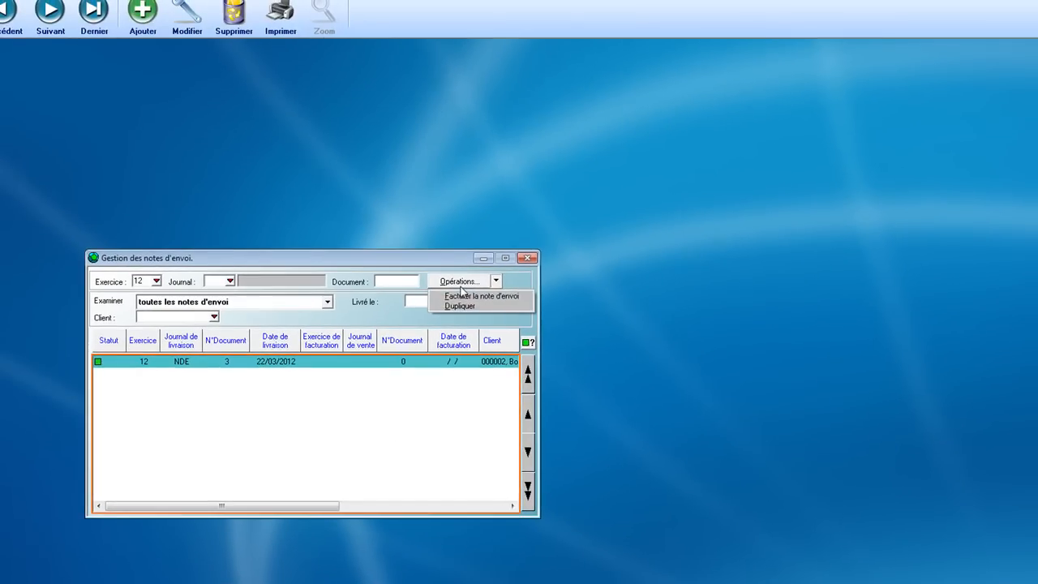
pyautogui.click(484, 297)
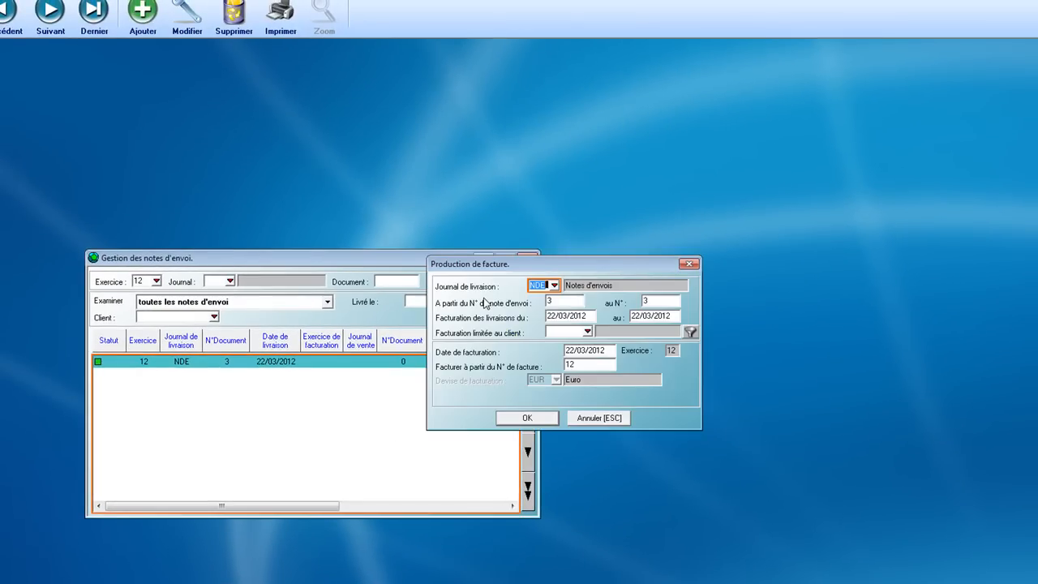
pyautogui.click(529, 417)
pyautogui.click(568, 302)
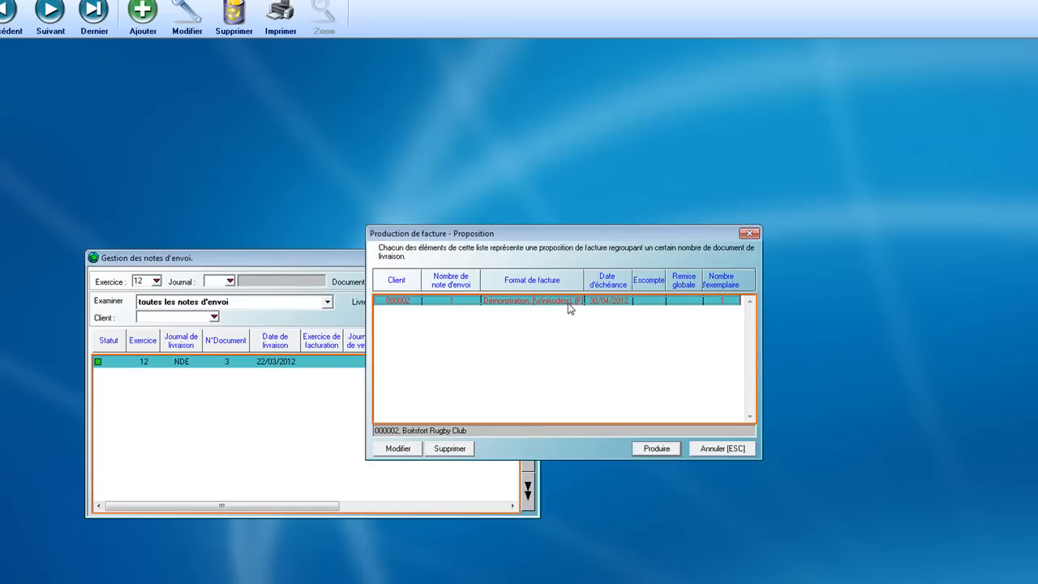
pyautogui.click(653, 453)
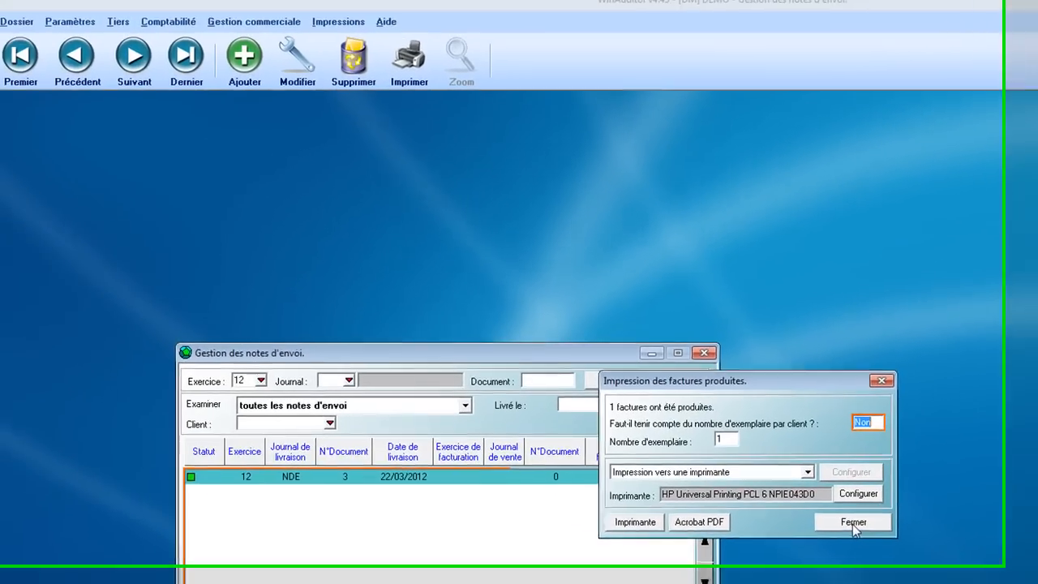
pyautogui.click(711, 340)
# Find VFV invoice 12 in the invoice list and review its on-screen print preview down to the VAT and total section
pyautogui.click(301, 29)
pyautogui.click(293, 46)
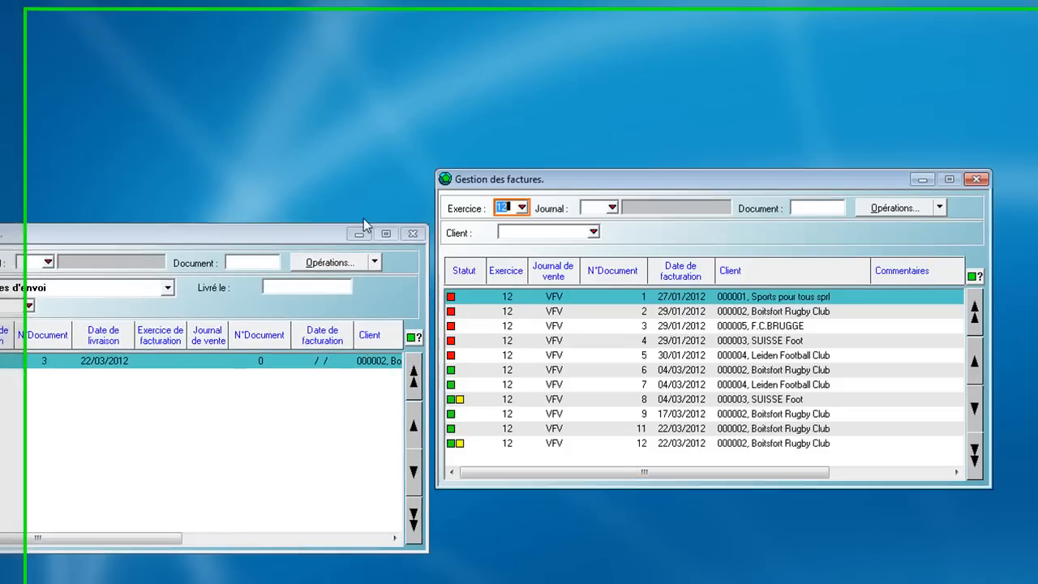
pyautogui.click(617, 442)
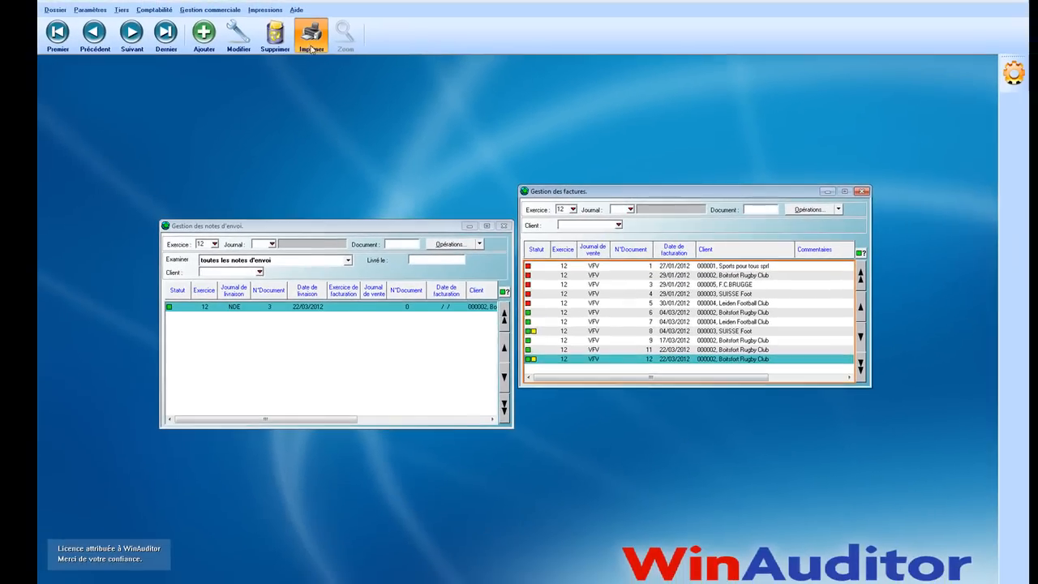
pyautogui.click(239, 8)
pyautogui.click(503, 347)
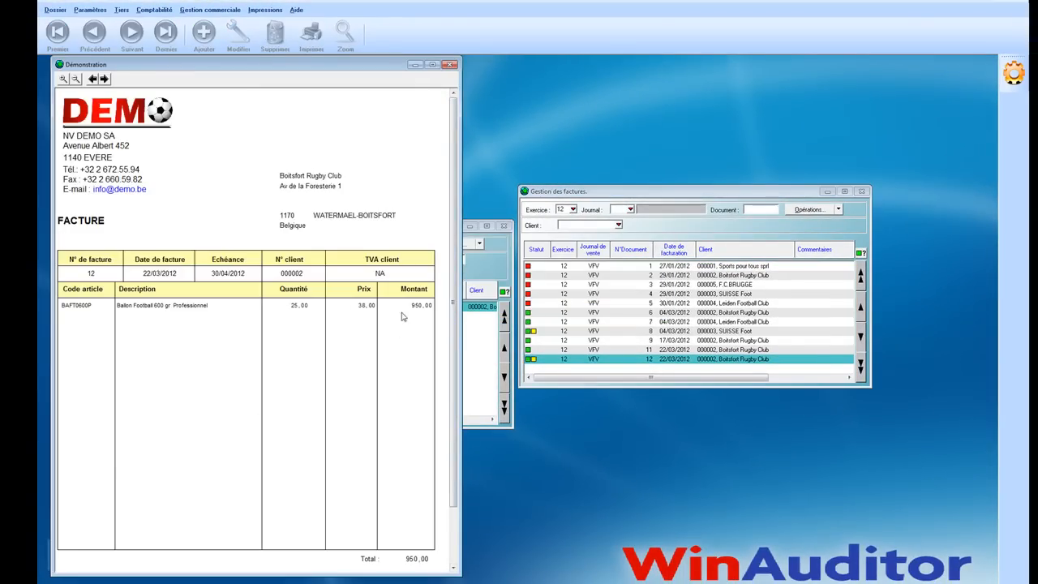
pyautogui.scroll(-2, 366, 315)
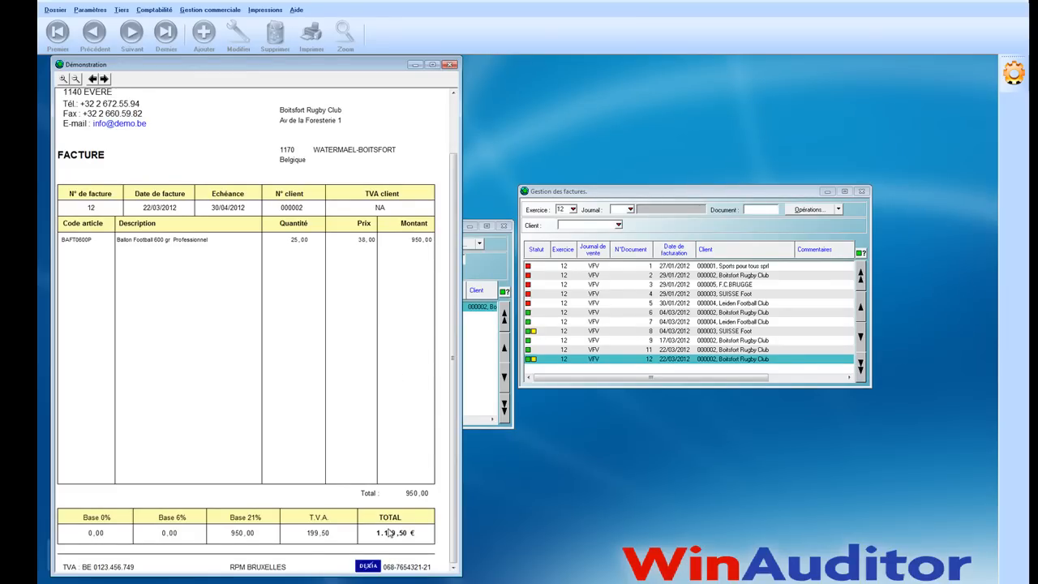